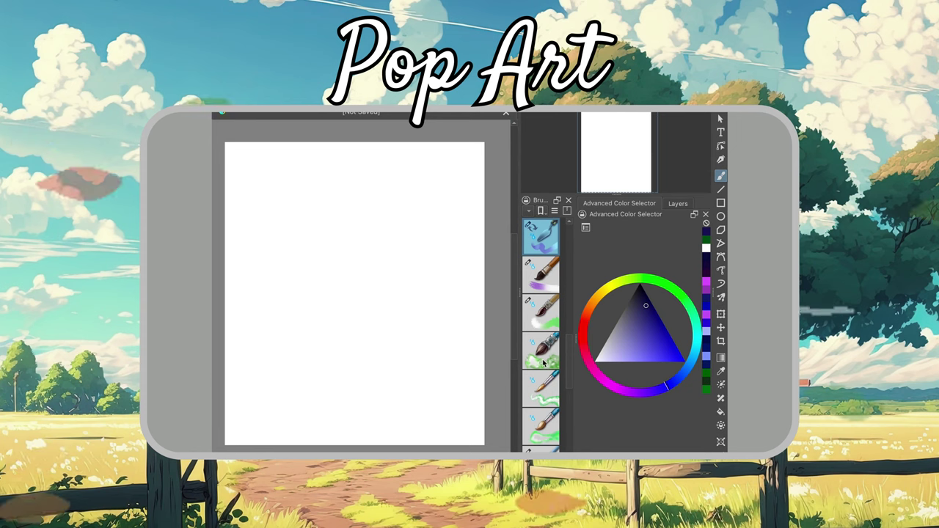
Pick a soft painting brush preset from further down the Brush Presets docker.
scroll(563, 356, "down", 2)
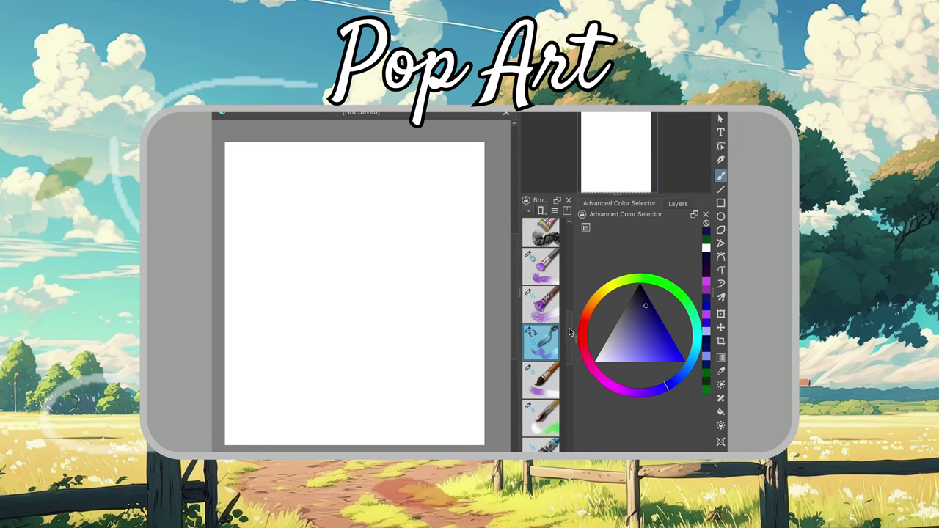
left_click(552, 307)
Pick a soft grey and build a rounded hill with broad diagonal strokes across the canvas bottom.
left_click(610, 334)
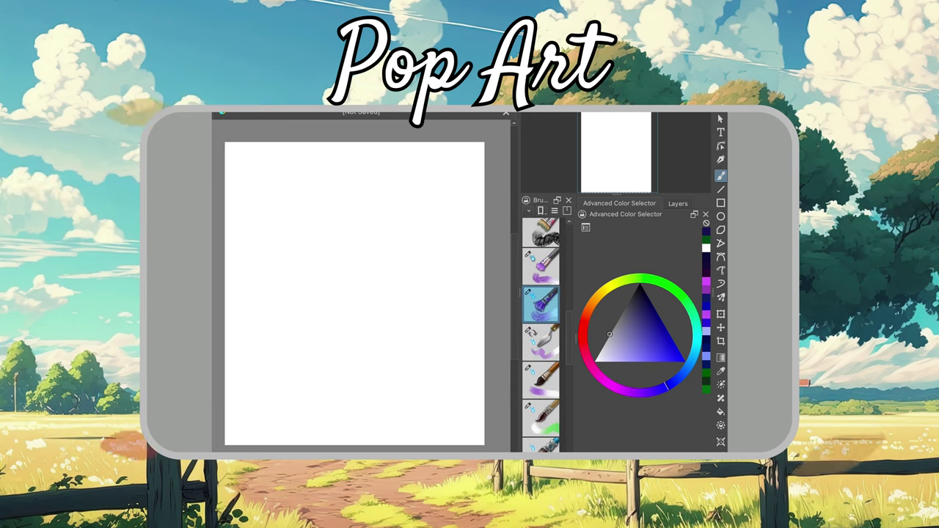
mouse_move(616, 150)
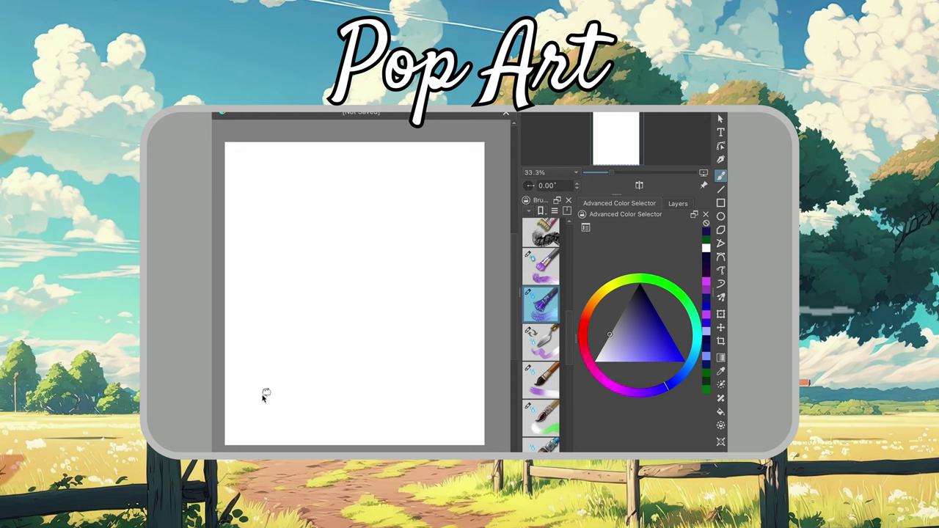
mouse_move(286, 405)
left_mouse_down()
mouse_move(258, 430)
mouse_move(246, 419)
mouse_move(294, 390)
mouse_move(252, 419)
mouse_move(272, 433)
mouse_move(291, 419)
mouse_move(269, 440)
mouse_move(291, 430)
left_mouse_up()
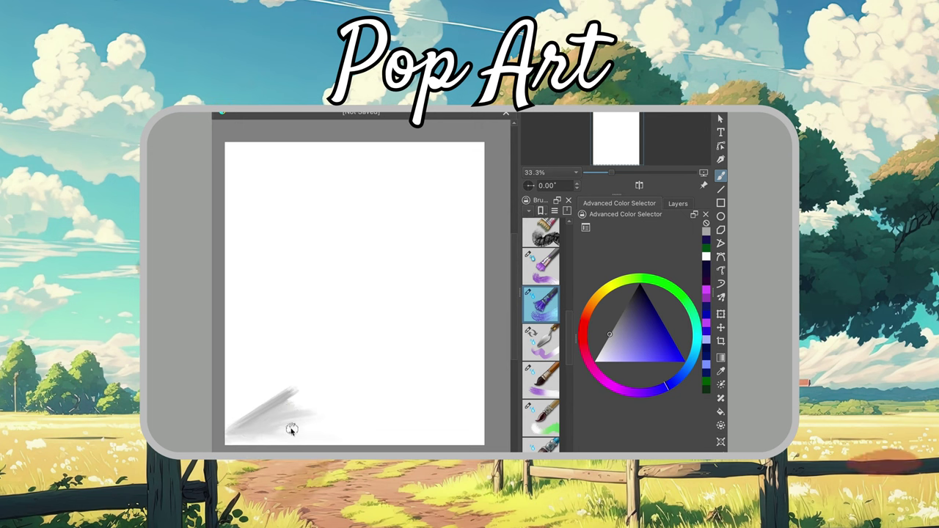
mouse_move(270, 398)
left_mouse_down()
mouse_move(237, 413)
mouse_move(305, 394)
left_mouse_up()
left_click_drag(363, 426, 237, 415)
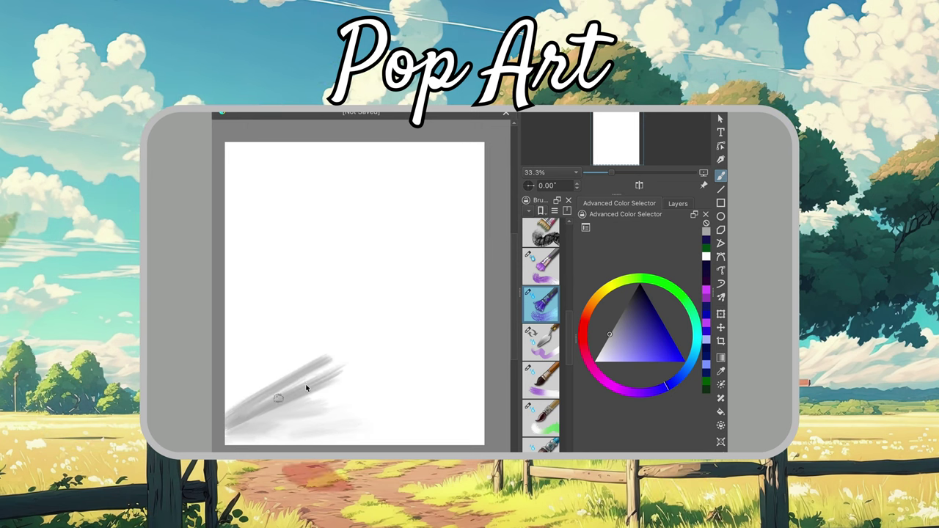
left_click_drag(311, 373, 266, 409)
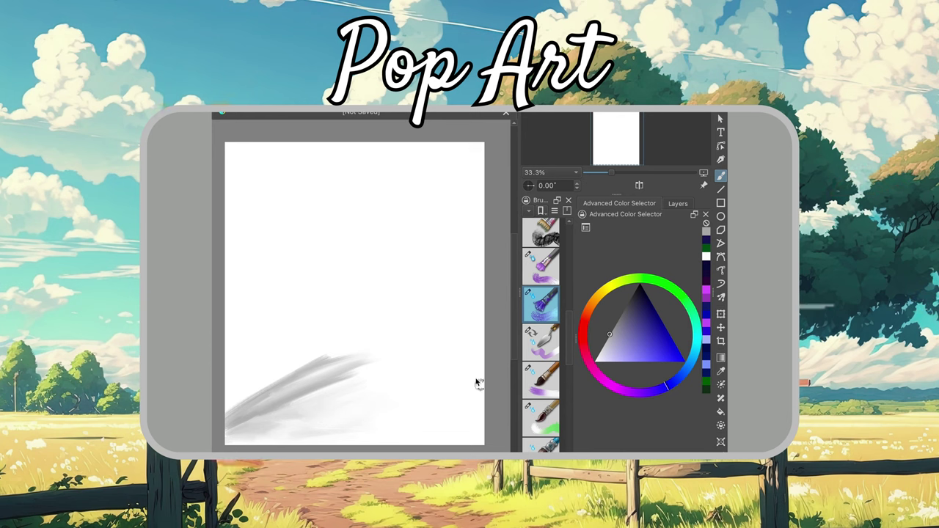
left_click_drag(483, 419, 416, 371)
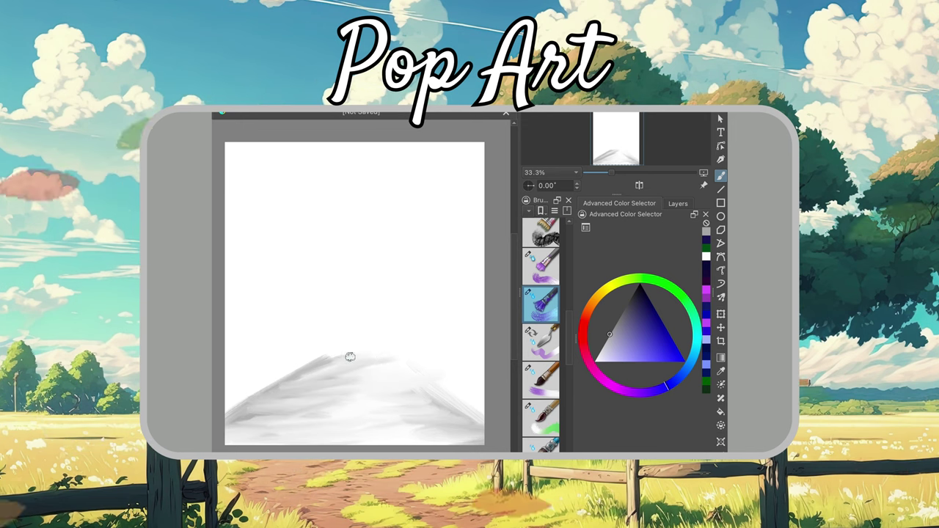
left_click_drag(350, 356, 455, 368)
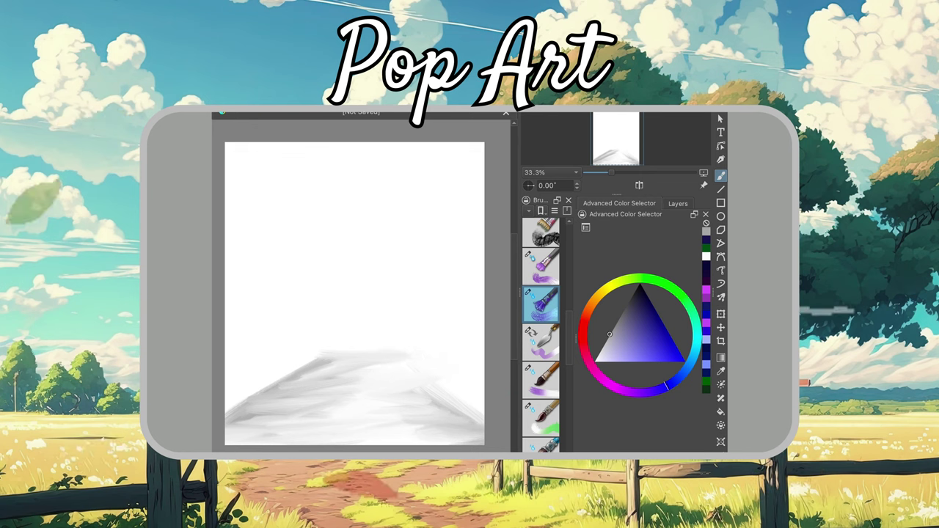
left_click_drag(407, 346, 482, 383)
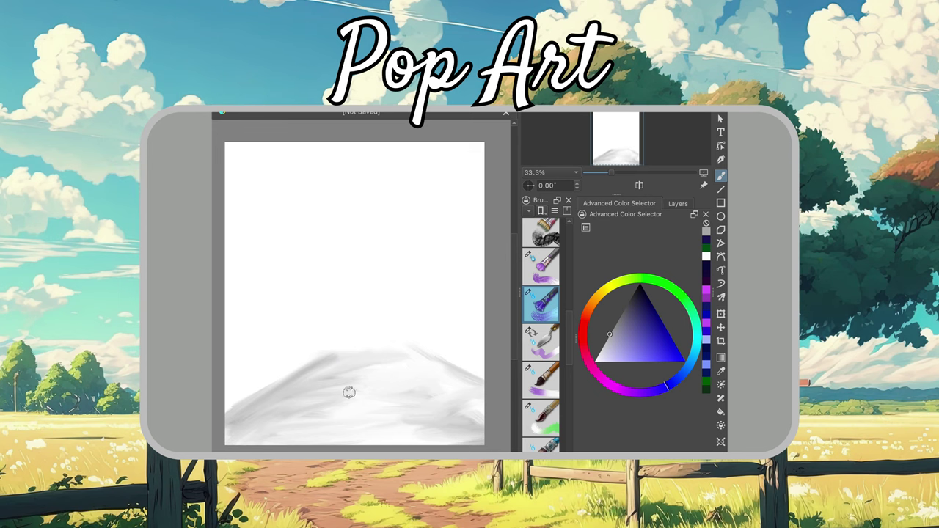
mouse_move(321, 357)
left_mouse_down()
mouse_move(415, 358)
mouse_move(382, 337)
mouse_move(325, 359)
left_mouse_up()
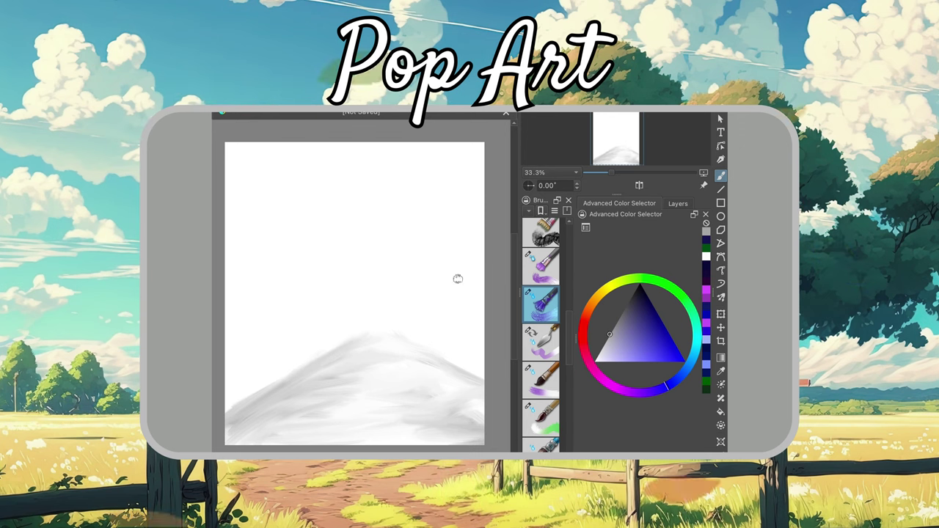
Pick a muted green and paint soft grey-green foliage just above the hill.
left_click(630, 317)
left_click(660, 282)
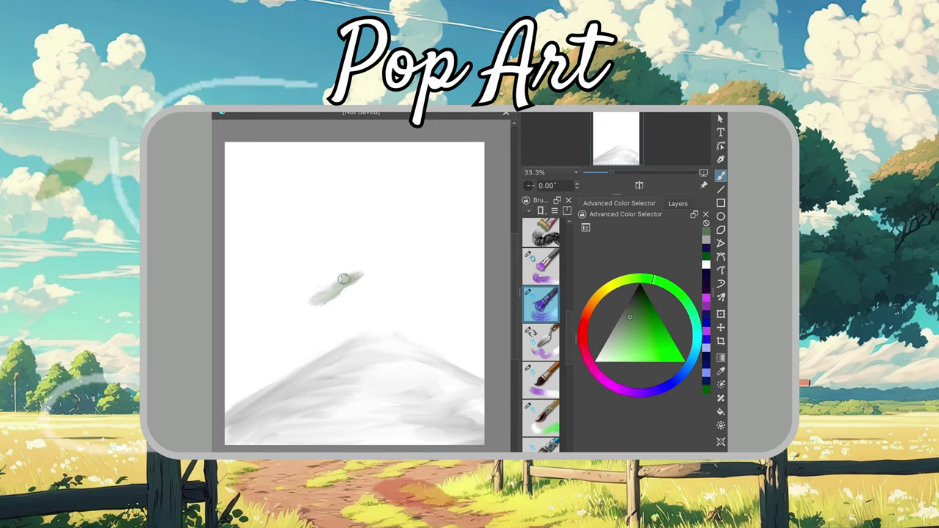
mouse_move(305, 308)
left_mouse_down()
mouse_move(387, 273)
mouse_move(342, 306)
left_mouse_up()
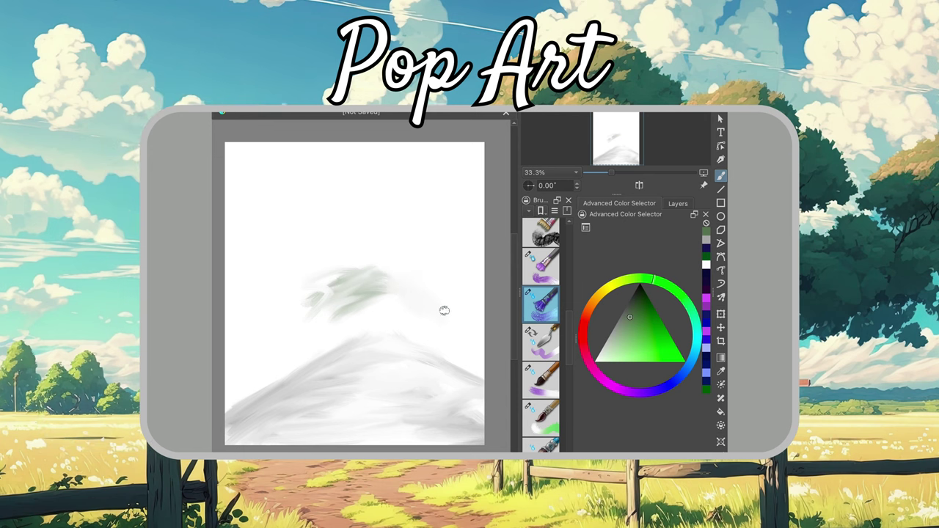
left_click_drag(449, 320, 456, 326)
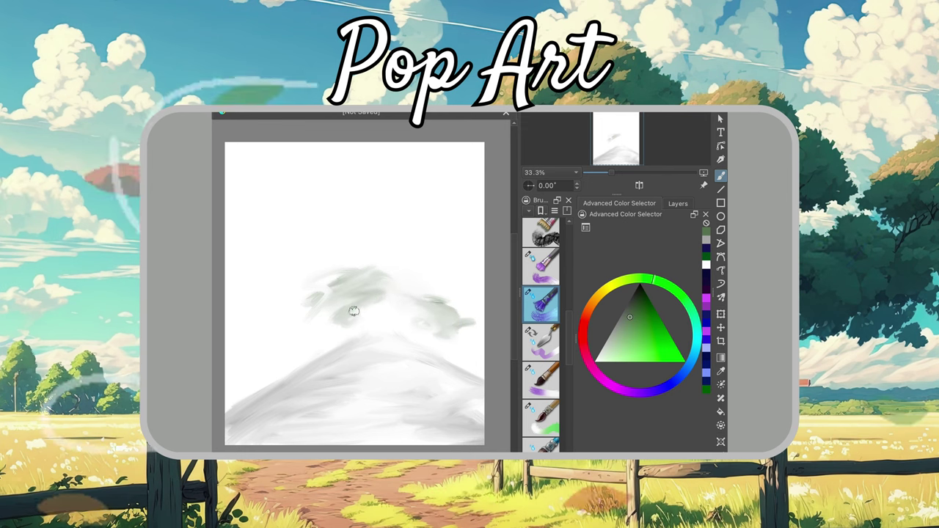
Add bright green accents to the foliage, then a long pale green stroke across it.
left_click_drag(386, 303, 345, 304)
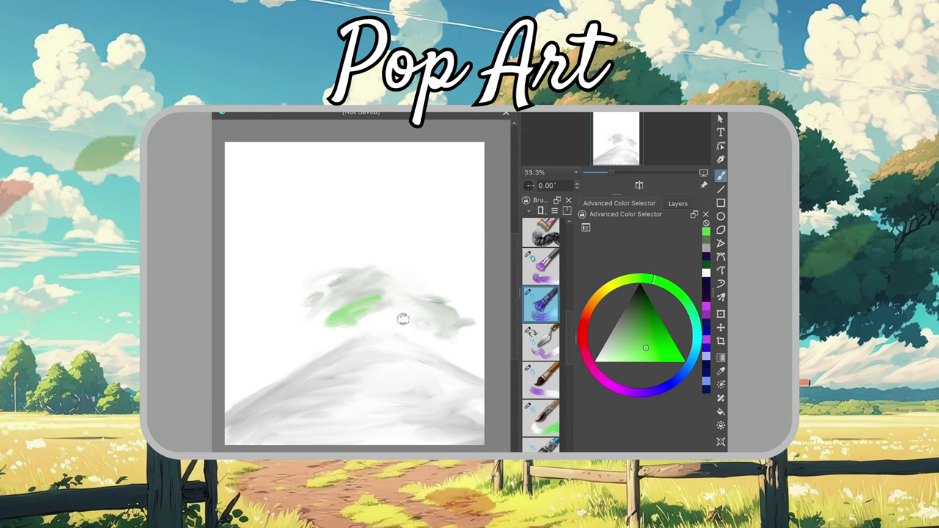
mouse_move(403, 319)
left_mouse_down()
mouse_move(335, 306)
mouse_move(381, 295)
left_mouse_up()
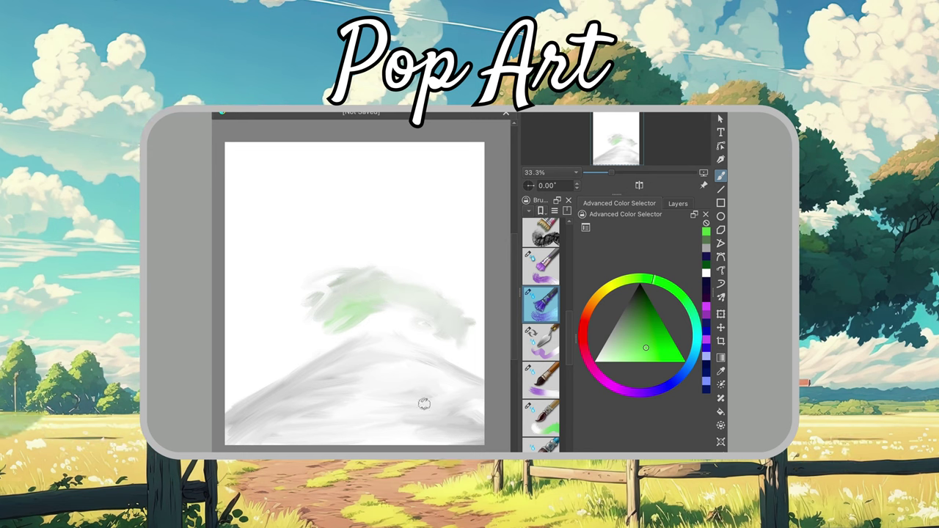
left_click(640, 299)
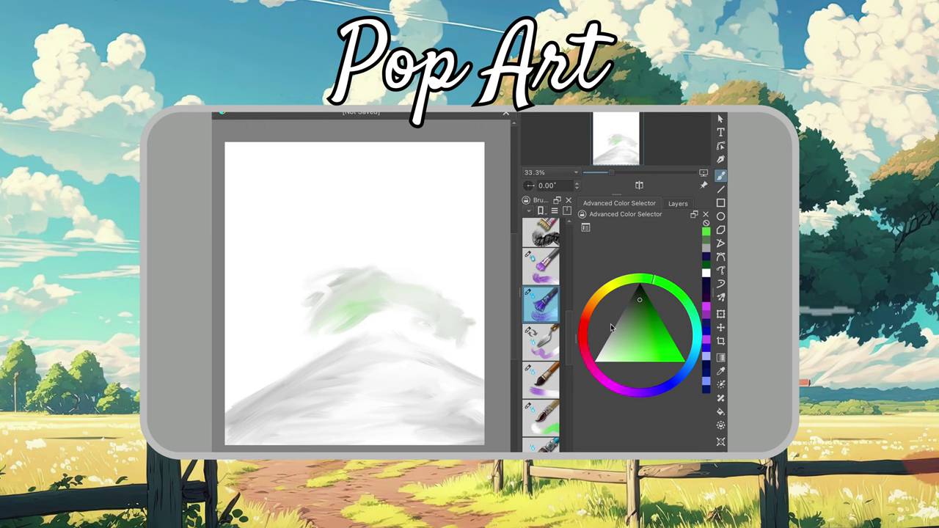
mouse_move(566, 325)
left_mouse_down()
mouse_move(577, 293)
mouse_move(364, 308)
mouse_move(390, 301)
mouse_move(304, 334)
left_mouse_up()
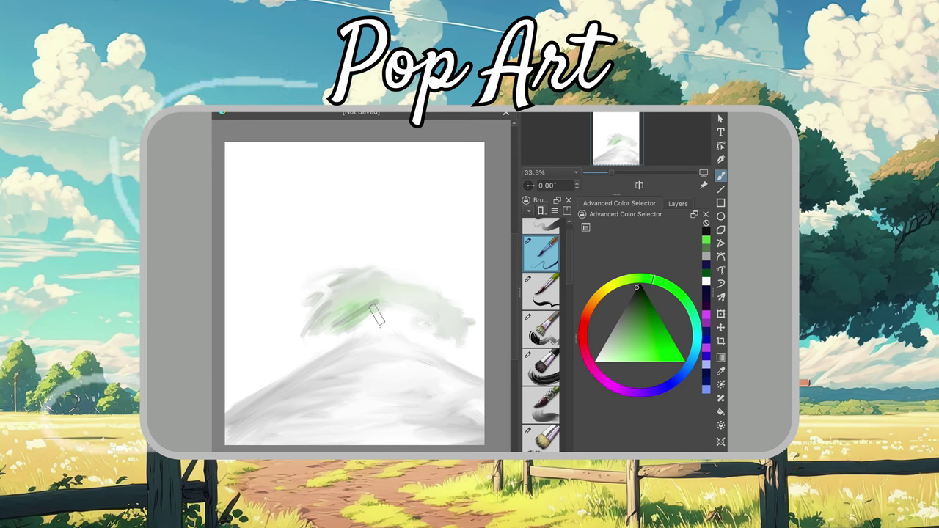
Draw grey path edges down both hill slopes, then choose a soft pale purple and textured brush.
left_click_drag(306, 321, 279, 371)
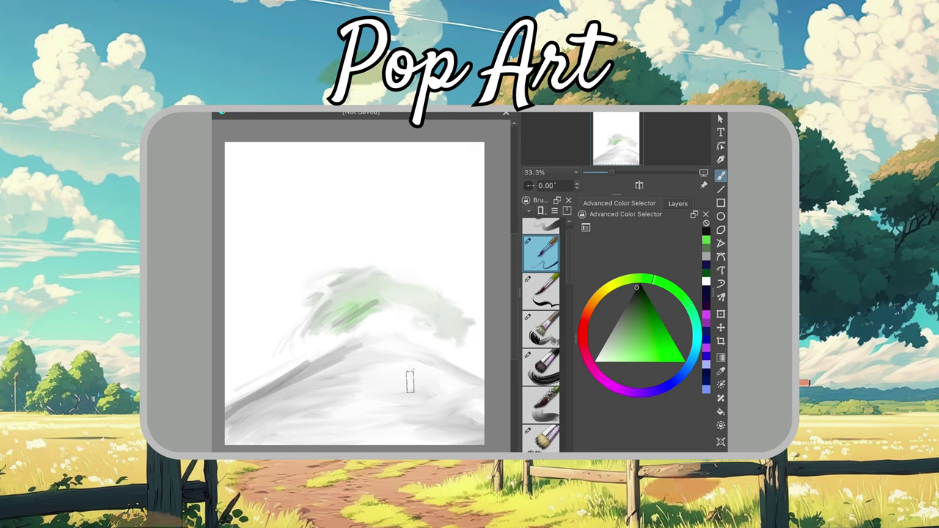
left_click_drag(402, 356, 472, 427)
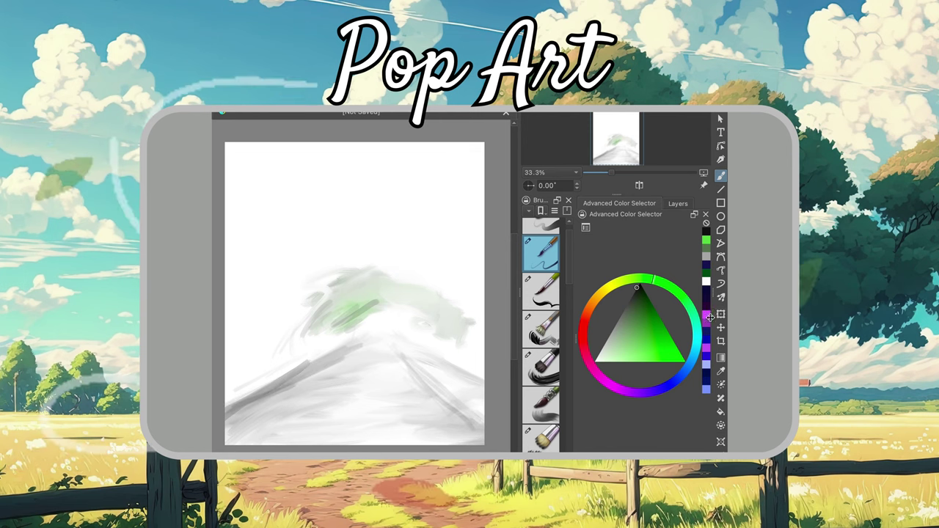
left_click(706, 349)
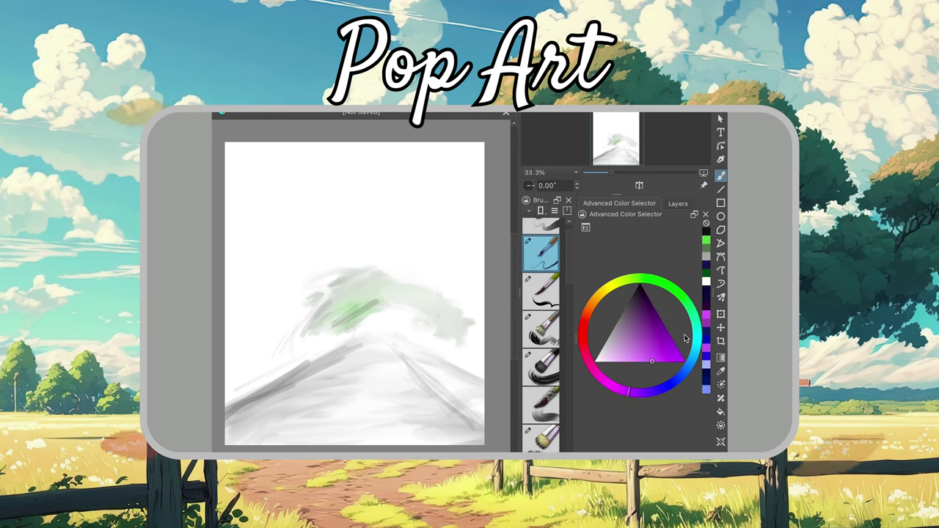
left_click(655, 339)
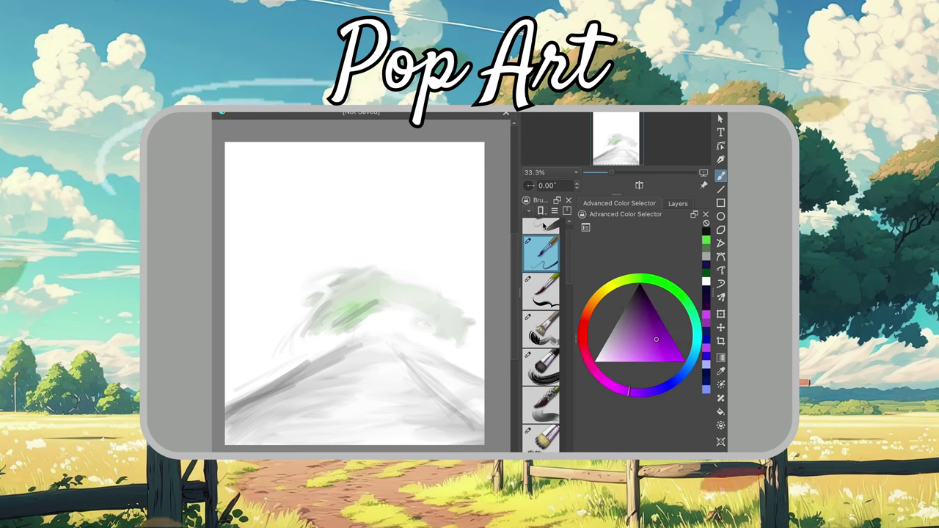
left_click(636, 391)
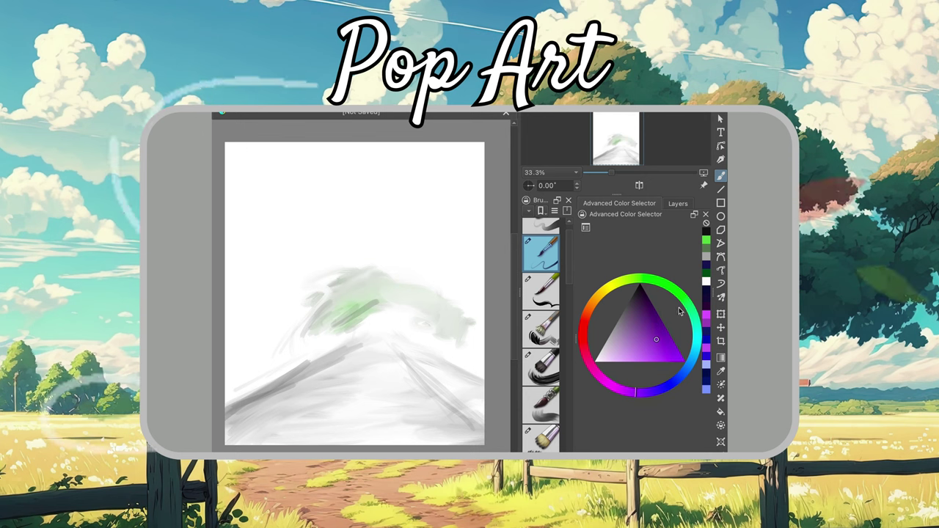
left_click(628, 359)
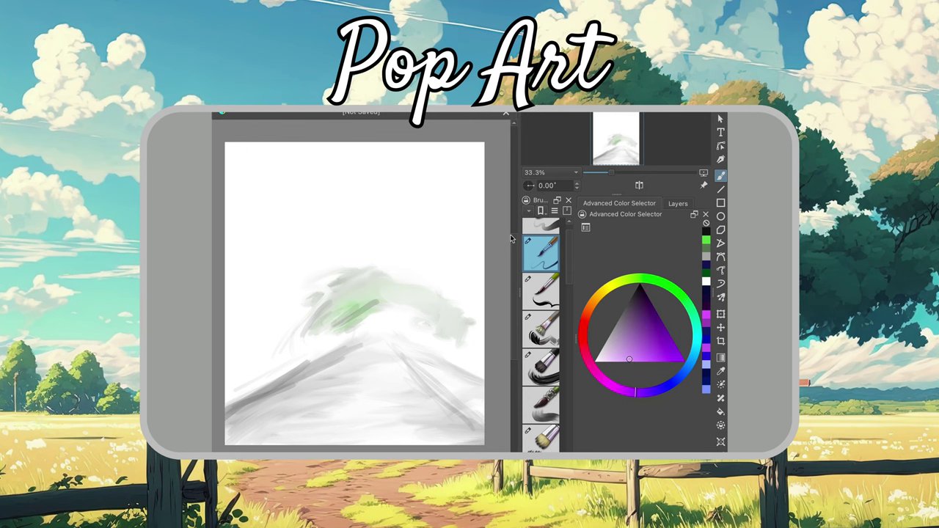
scroll(541, 330, "down", 3)
left_click(540, 346)
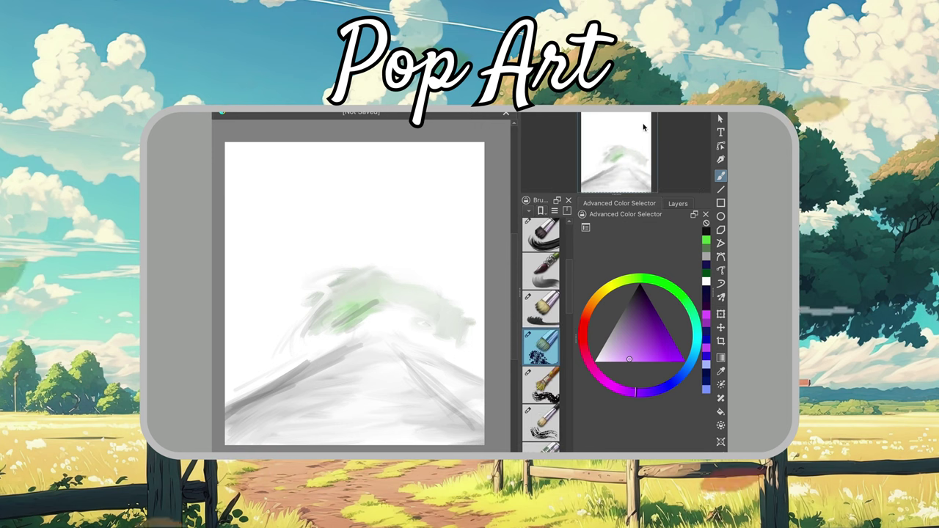
Paint textured purple wisteria hanging from the upper right of the canvas.
left_click_drag(476, 168, 445, 167)
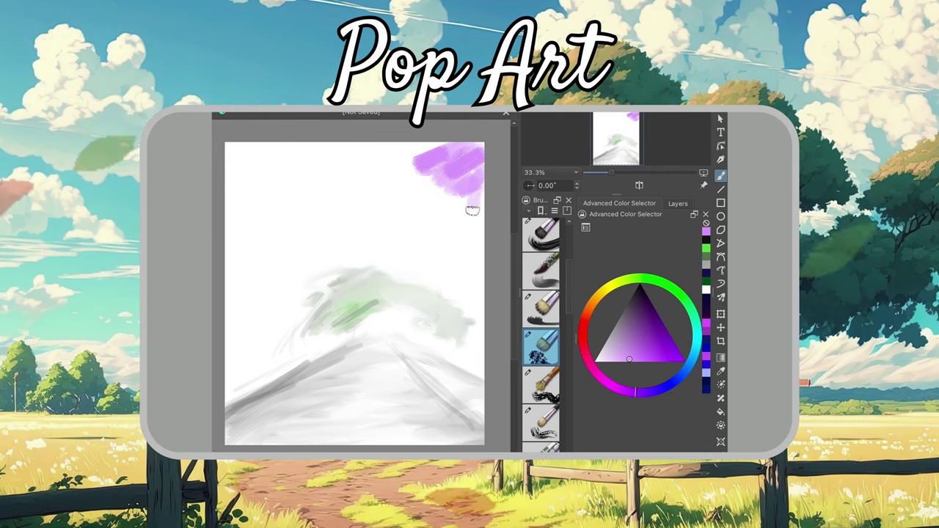
left_click_drag(474, 210, 456, 145)
left_click_drag(428, 189, 449, 174)
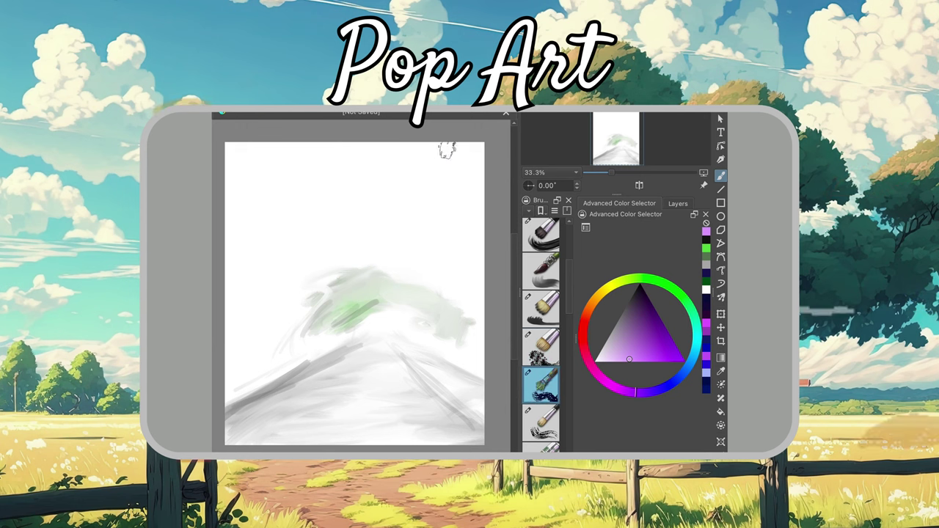
mouse_move(440, 147)
left_mouse_down()
mouse_move(462, 192)
mouse_move(474, 310)
left_mouse_up()
left_click_drag(461, 256, 452, 192)
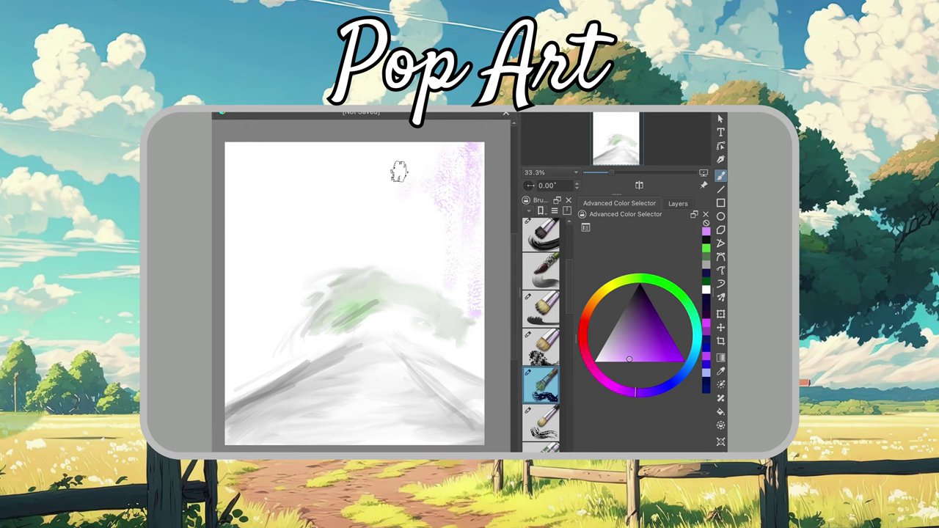
left_click_drag(400, 154, 436, 242)
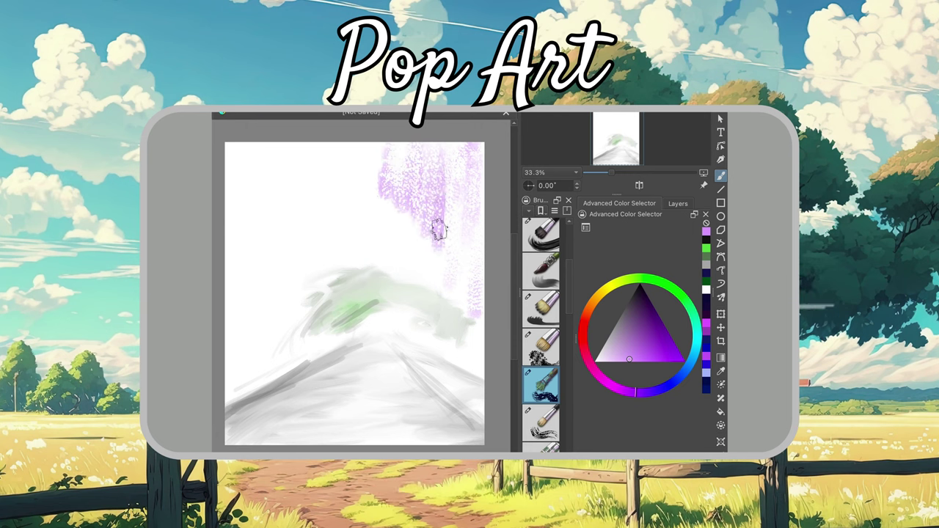
left_click_drag(394, 174, 457, 207)
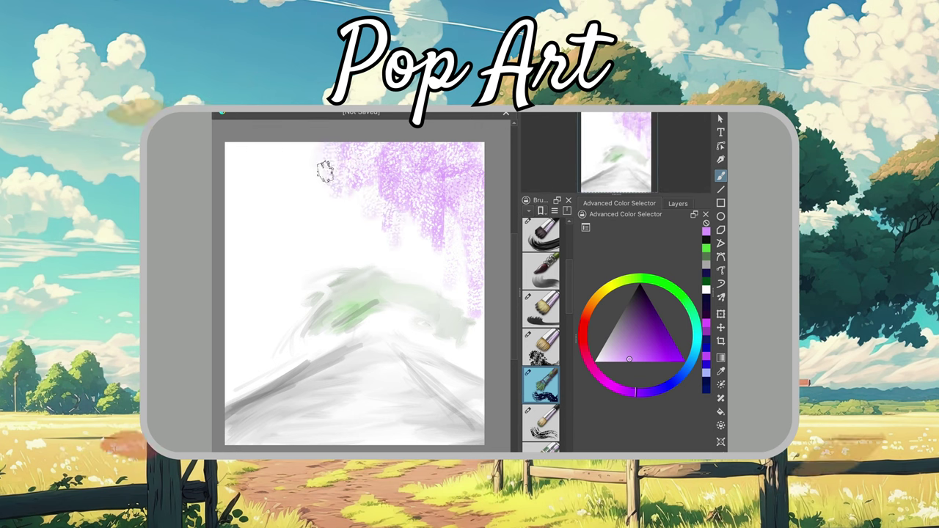
Spread the wisteria across the top toward the left, adding near-white lilac dabs at top left.
mouse_move(317, 153)
left_mouse_down()
mouse_move(335, 201)
mouse_move(370, 210)
left_mouse_up()
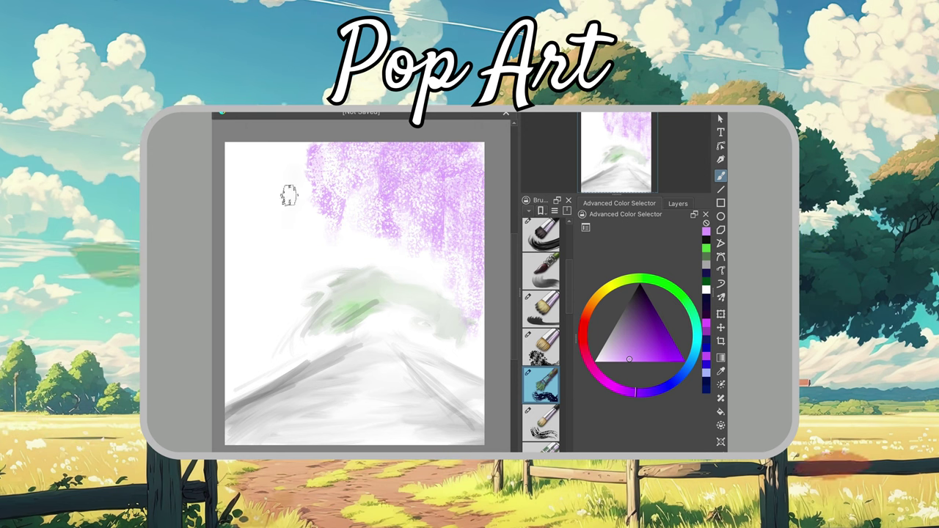
left_click_drag(667, 340, 603, 351)
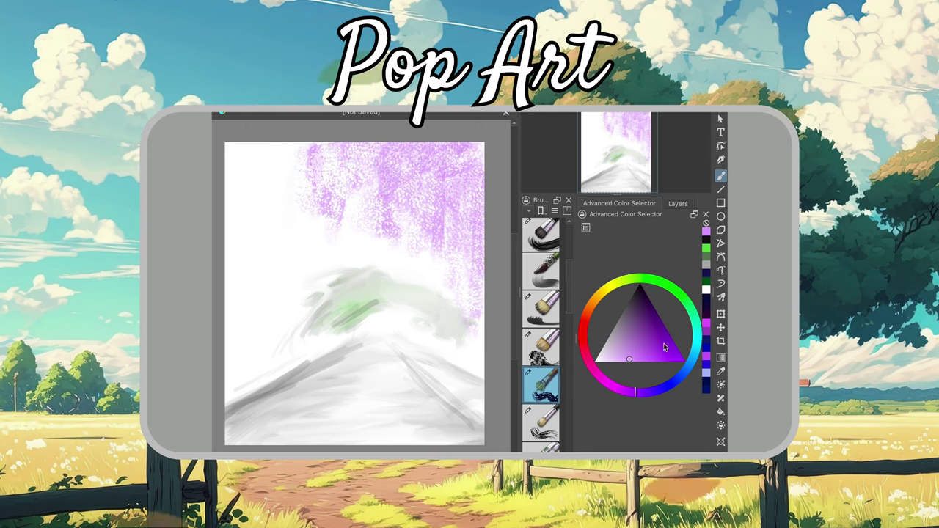
left_click_drag(242, 150, 257, 187)
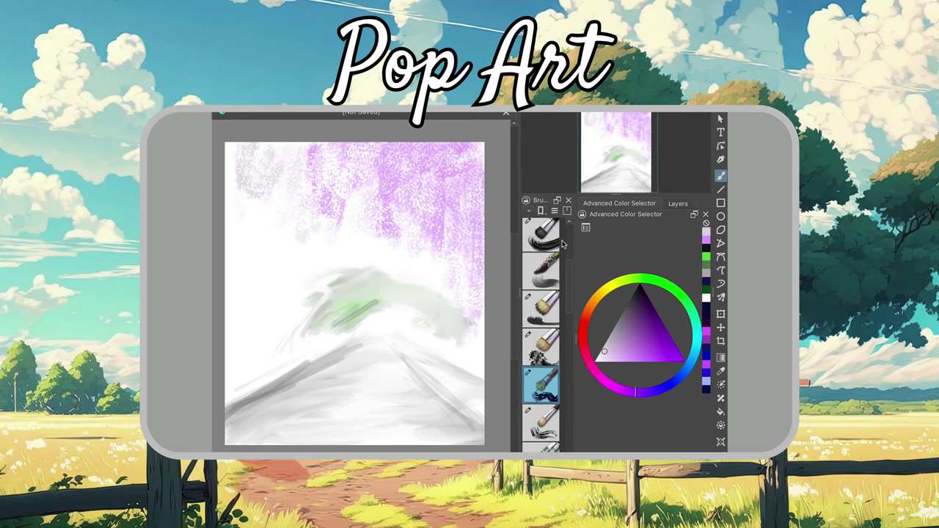
left_click(540, 271)
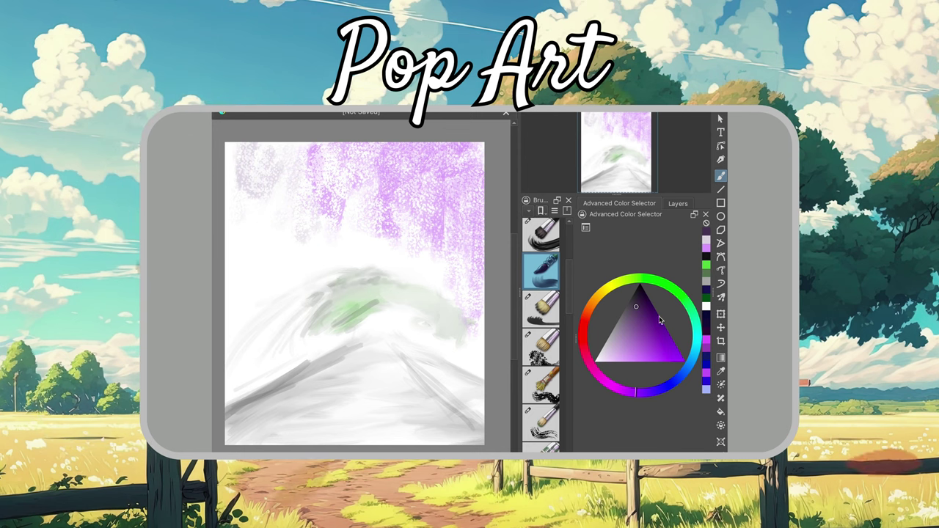
With the textured brush, paint light green foliage over the hill and at the upper left.
left_click(541, 386)
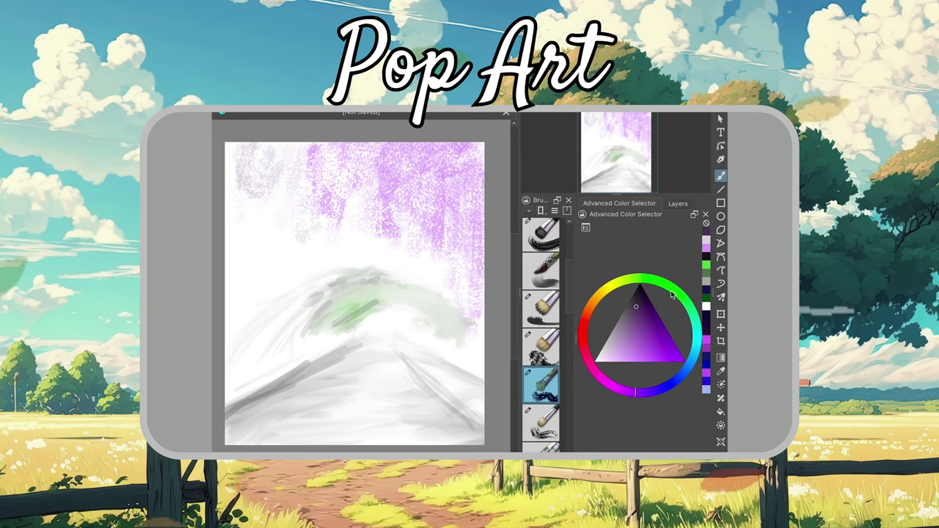
left_click(675, 290)
left_click(639, 353)
left_click(624, 354)
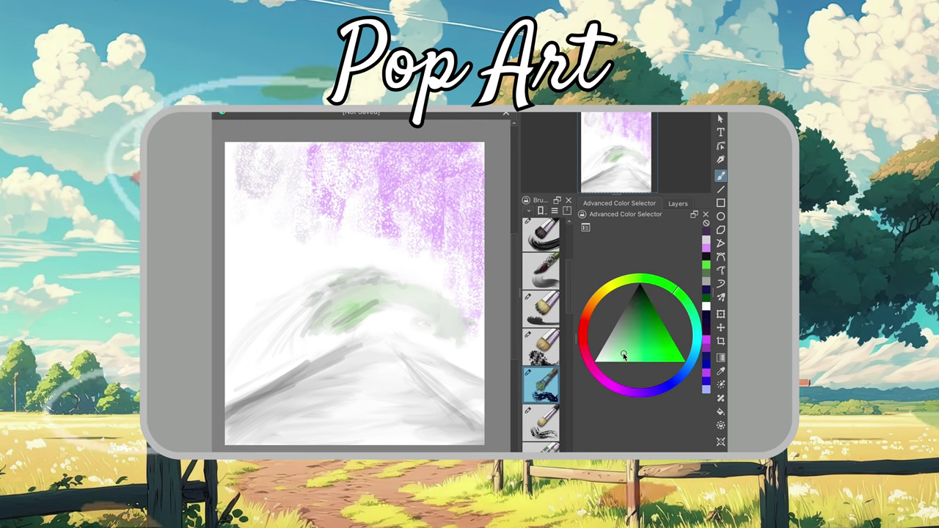
mouse_move(411, 316)
left_mouse_down()
mouse_move(311, 300)
mouse_move(318, 306)
mouse_move(384, 274)
mouse_move(441, 276)
left_mouse_up()
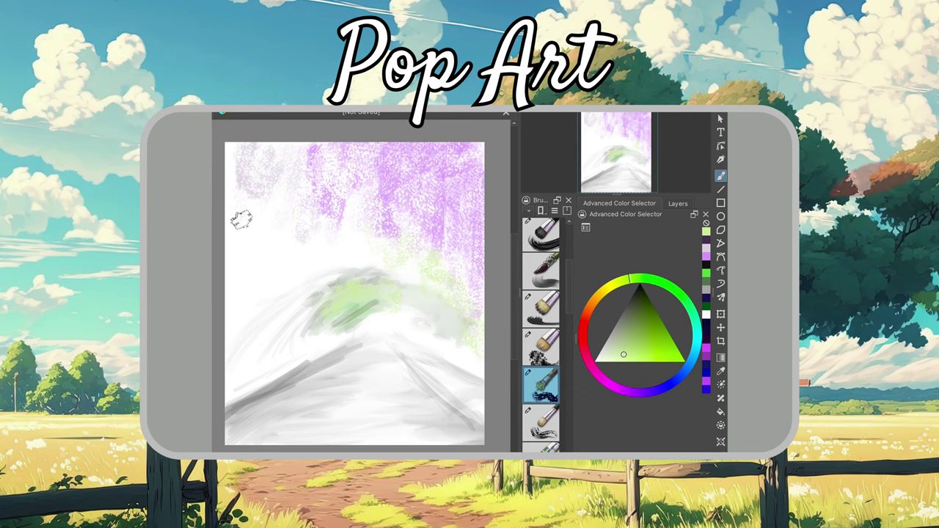
left_click_drag(275, 208, 237, 235)
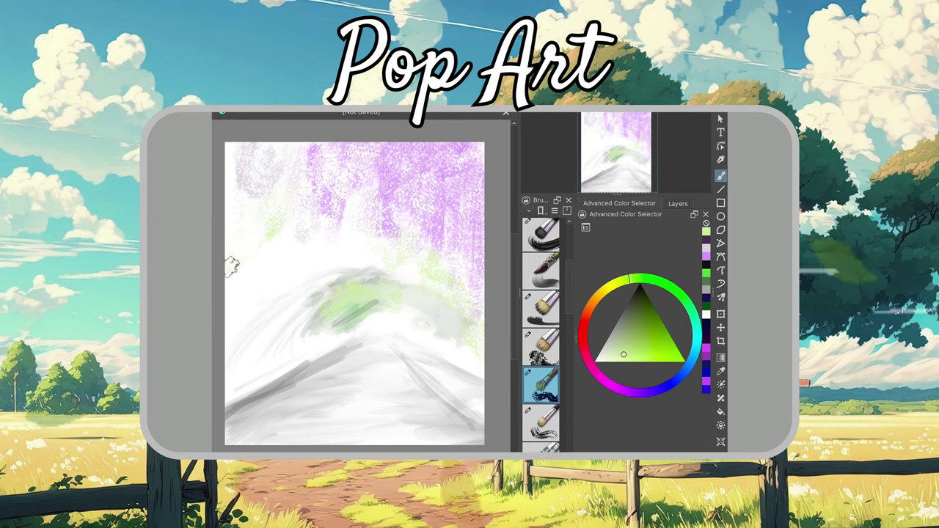
Pick a darker green and paint dark textured foliage across the hill.
key("k")
key("k")
key("k")
left_click(269, 236)
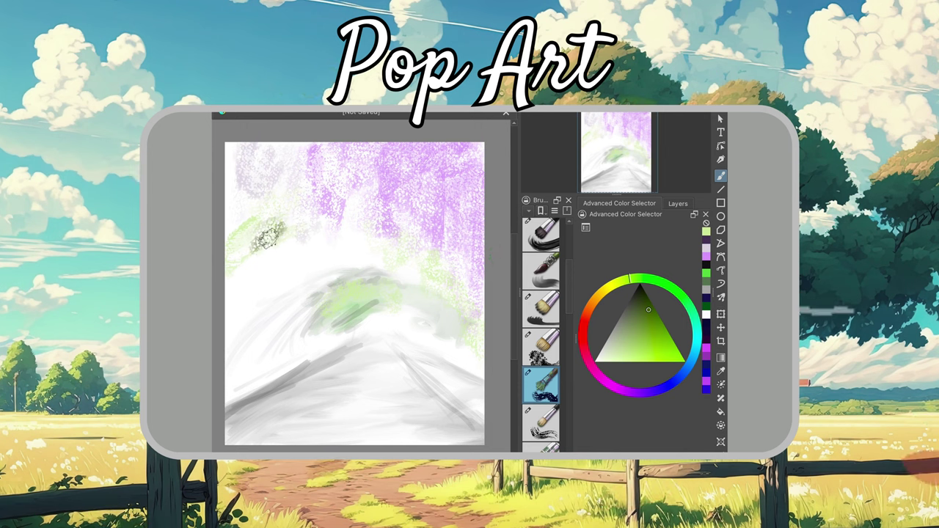
mouse_move(289, 304)
left_mouse_down()
mouse_move(426, 272)
mouse_move(288, 332)
left_mouse_up()
Add small green strokes, then soft olive-grey vines arching up the left and right path edges.
left_click_drag(359, 316, 351, 322)
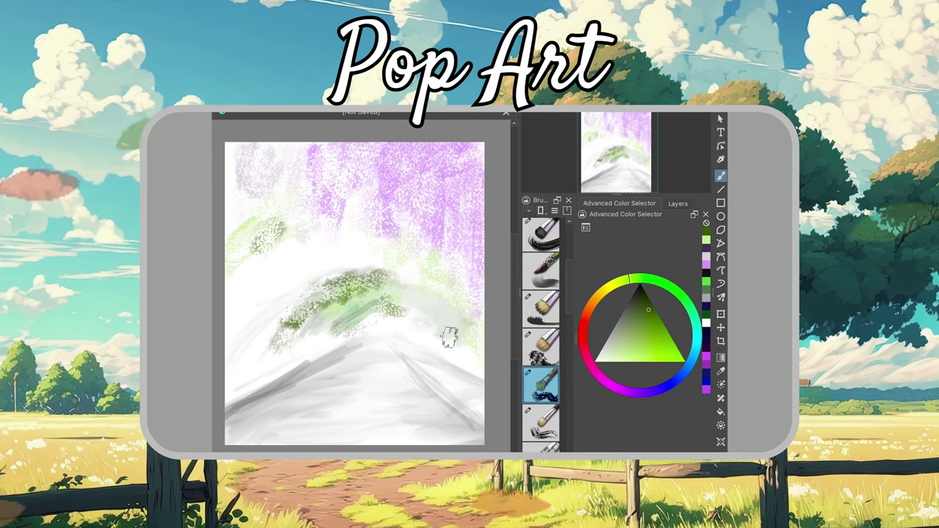
left_click(542, 273)
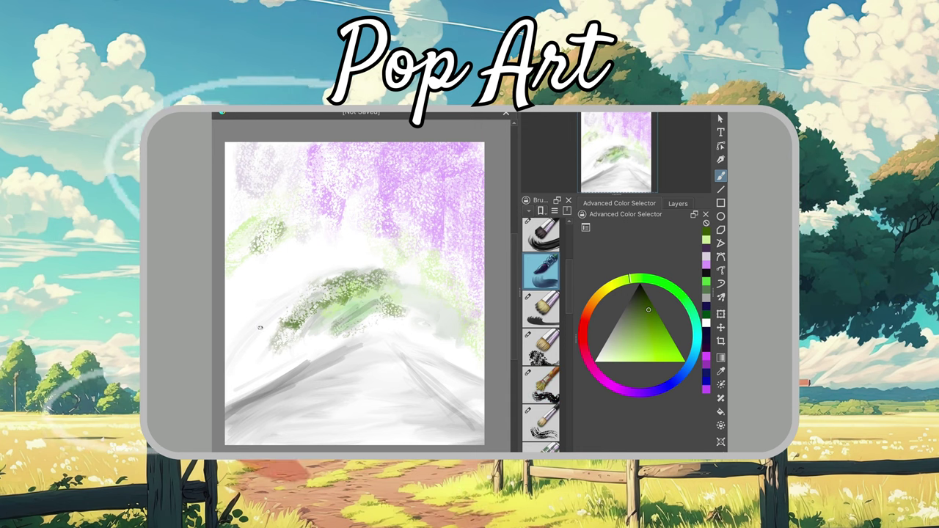
left_click_drag(272, 382, 344, 360)
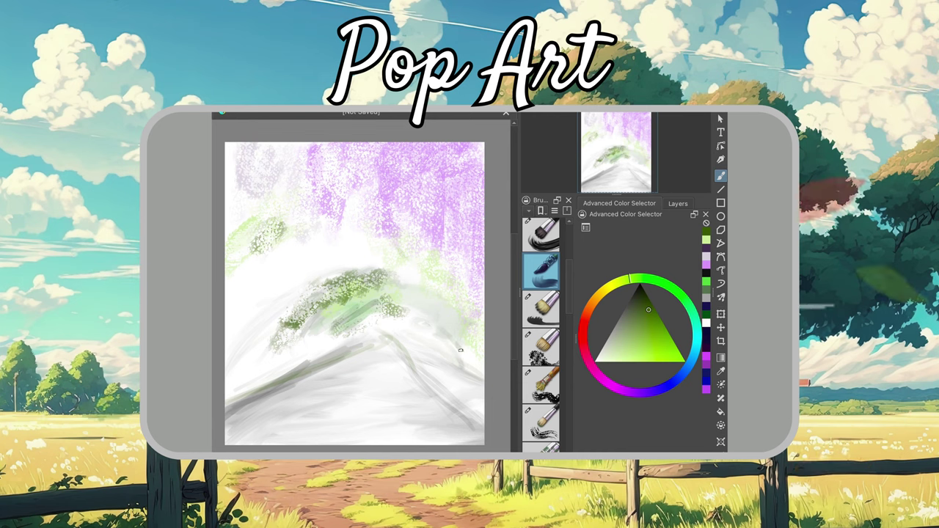
left_click_drag(461, 350, 473, 370)
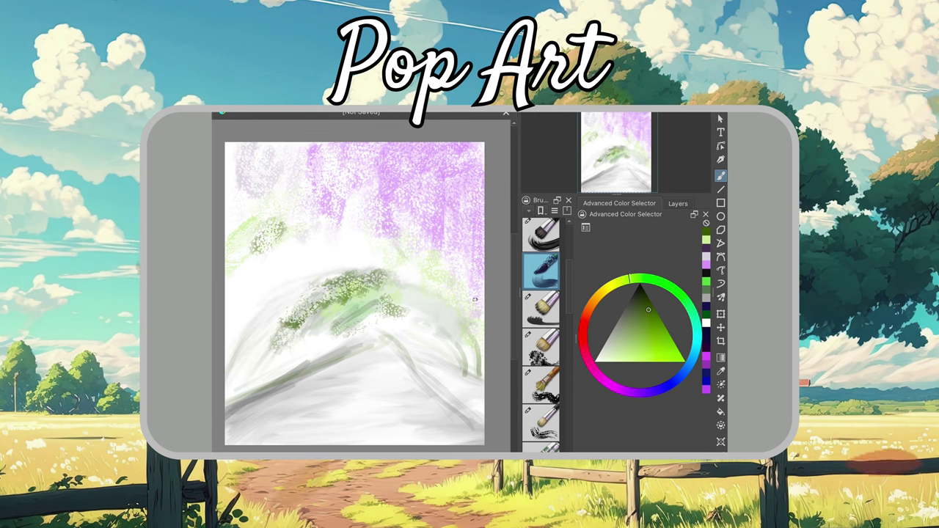
Dab purple blossoms onto the green hill with another brush, then select a preset further down.
left_click(629, 391)
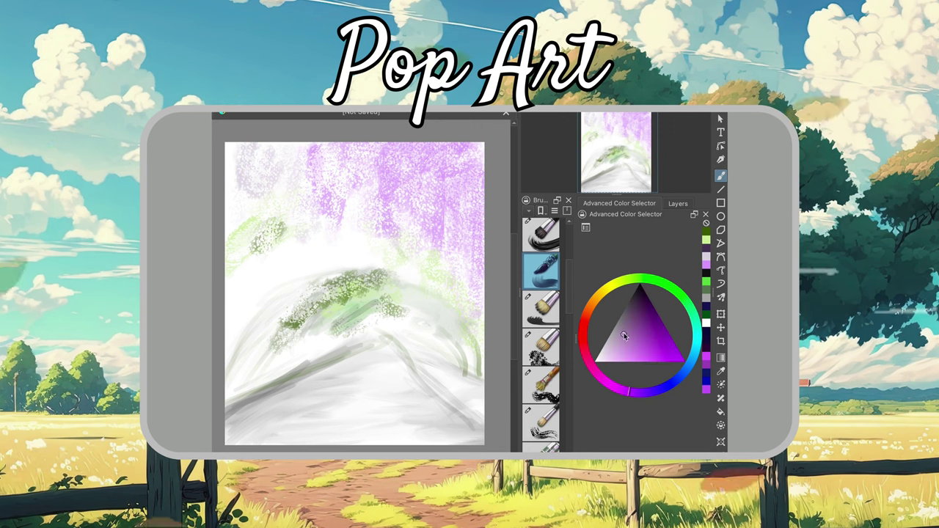
left_click(635, 347)
left_click(549, 412)
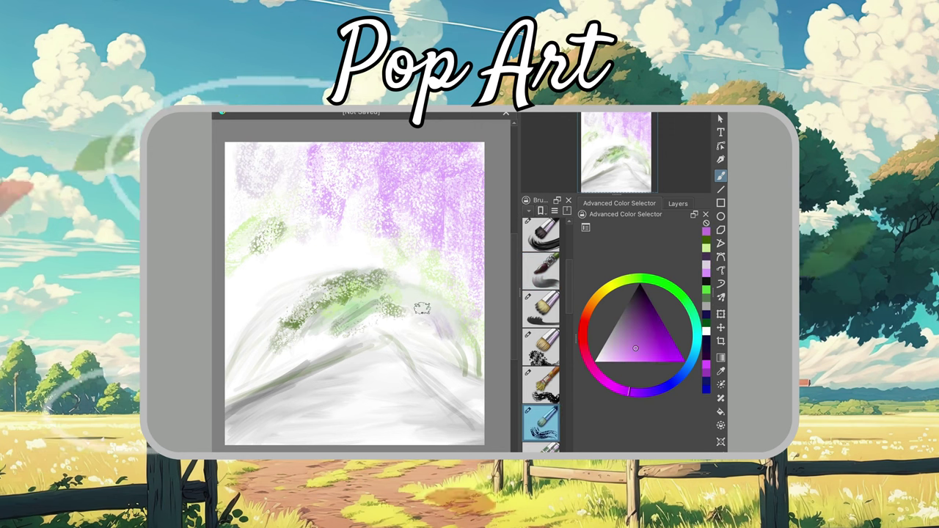
left_click_drag(409, 307, 308, 330)
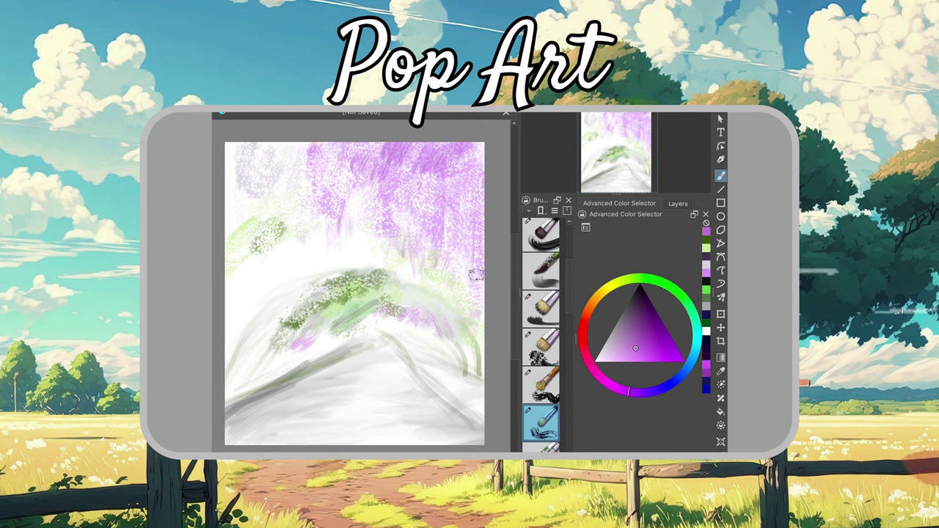
scroll(562, 422, "down", 1)
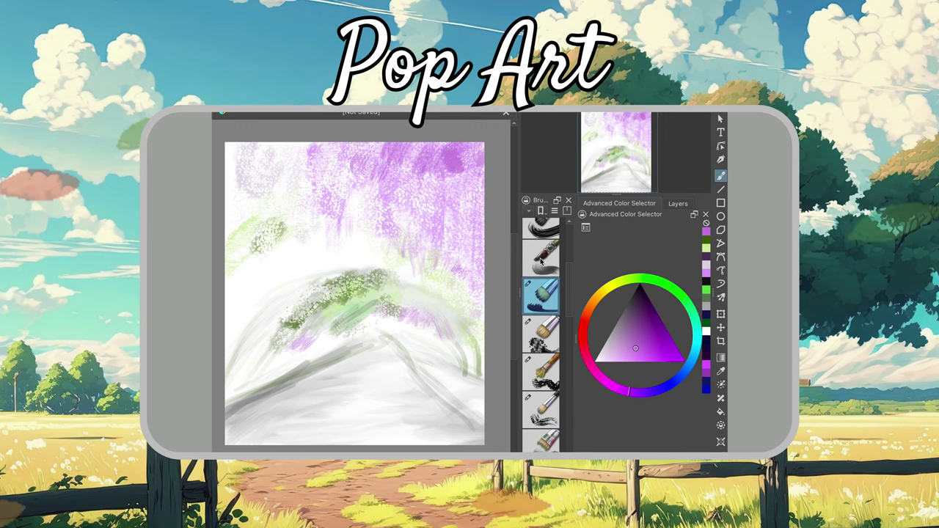
scroll(559, 356, "down", 5)
scroll(560, 355, "down", 3)
left_click(543, 392)
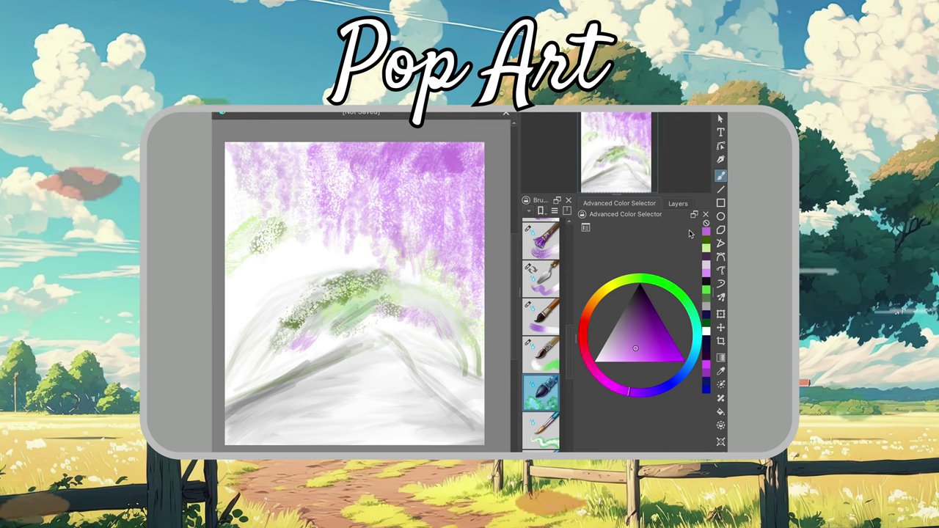
Paint soft grey-green foliage on the hill and along the left side.
left_click(648, 283)
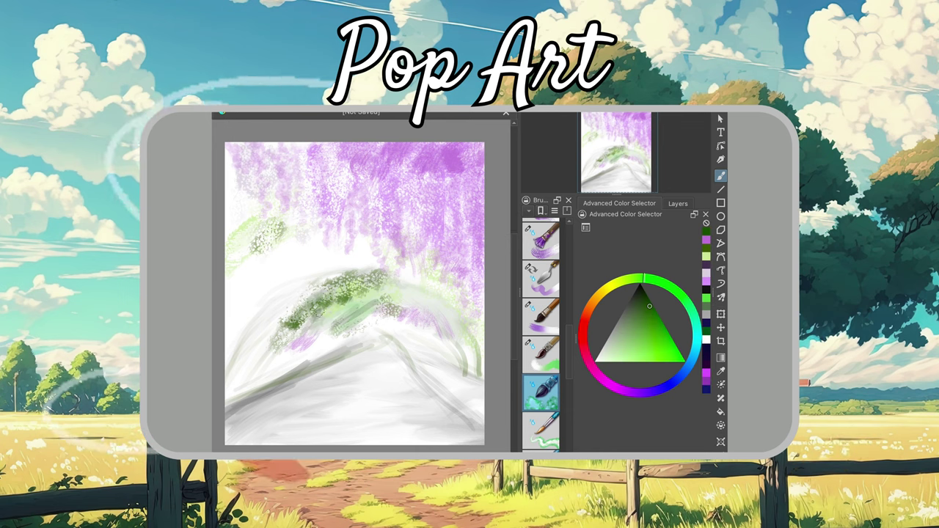
left_click_drag(328, 331, 366, 311)
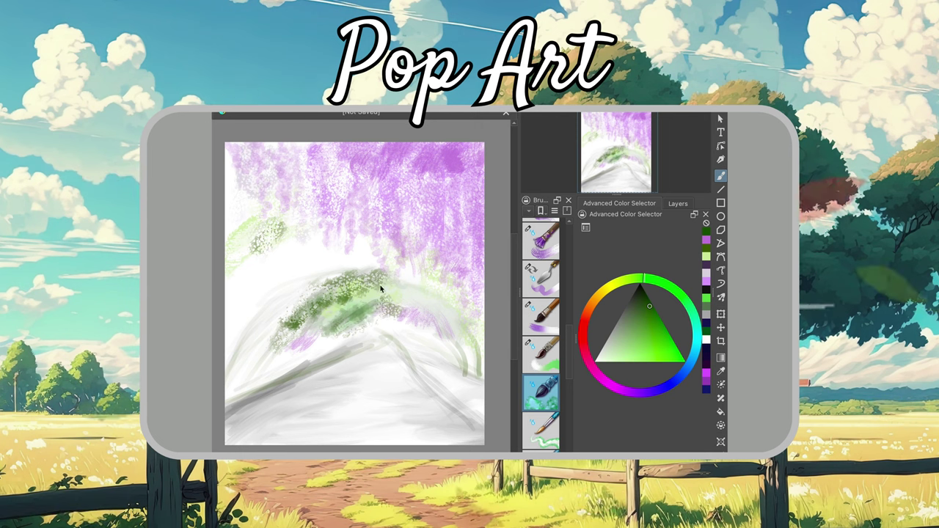
left_click_drag(297, 253, 235, 286)
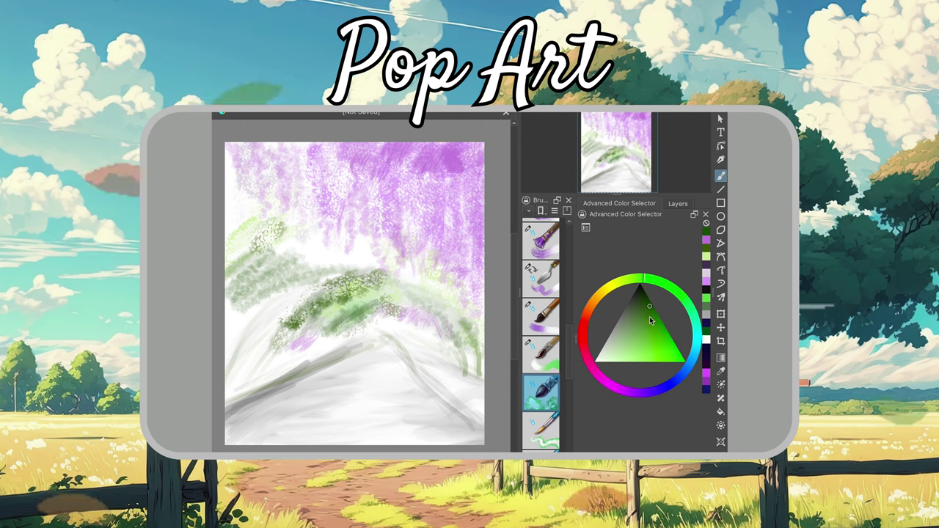
Deepen the wisteria with darker purple clusters across the top and upper middle.
left_click(640, 393)
left_click_drag(455, 158, 364, 147)
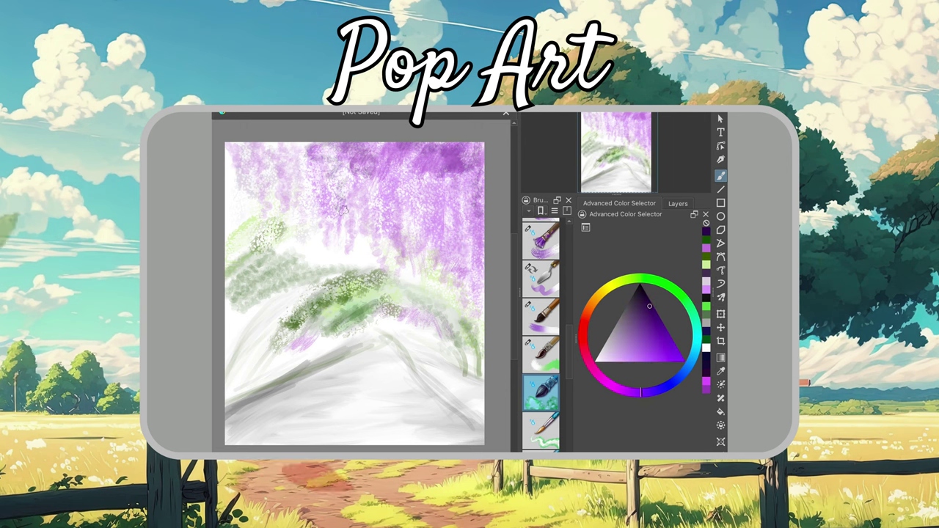
left_click_drag(330, 162, 360, 198)
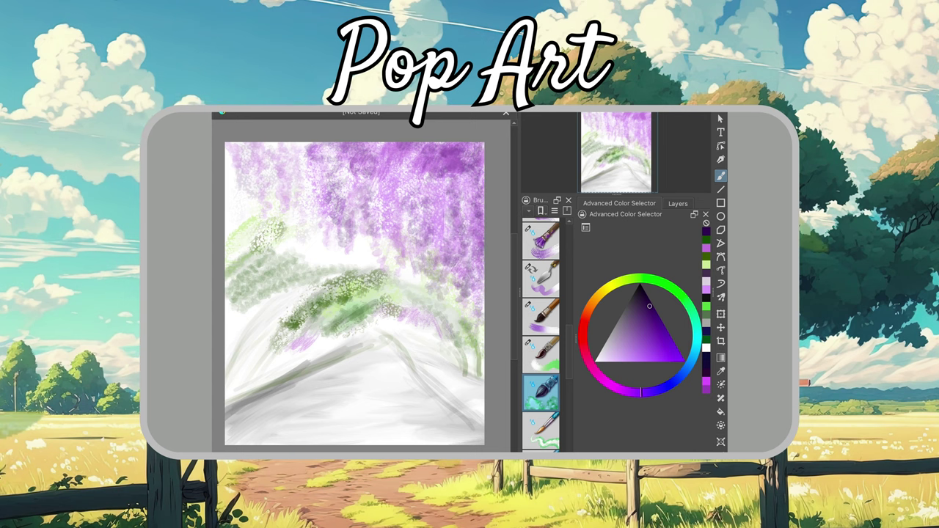
Undo the stray purple stroke and blend a purple-grey stroke into the lower left.
key("slash")
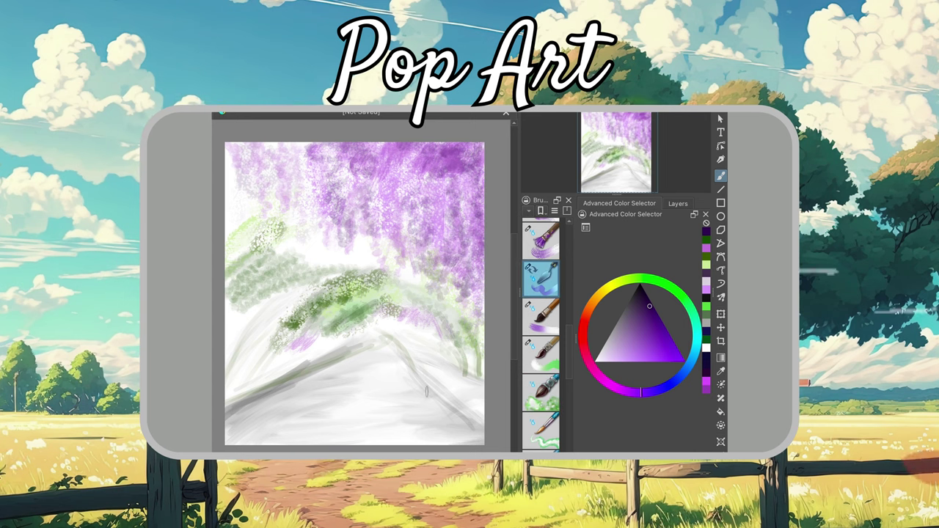
key("ctrl+z")
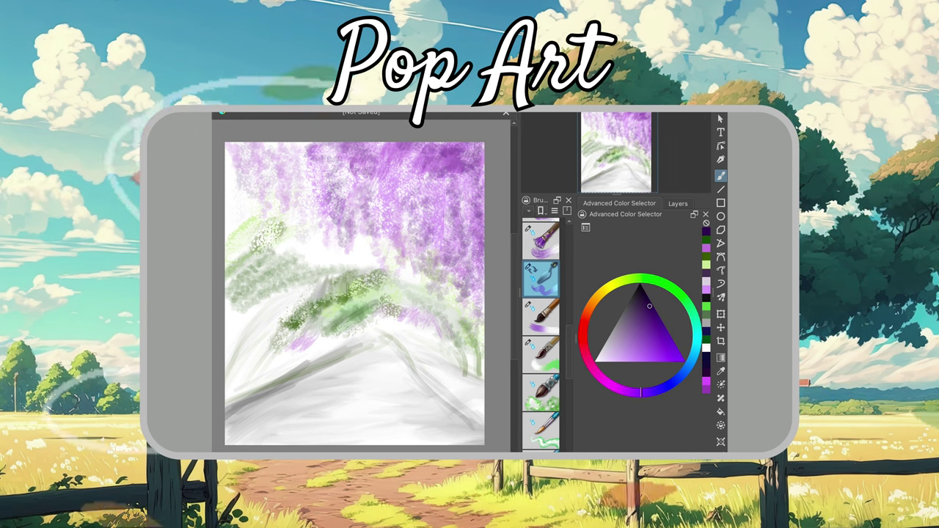
left_click_drag(260, 330, 234, 389)
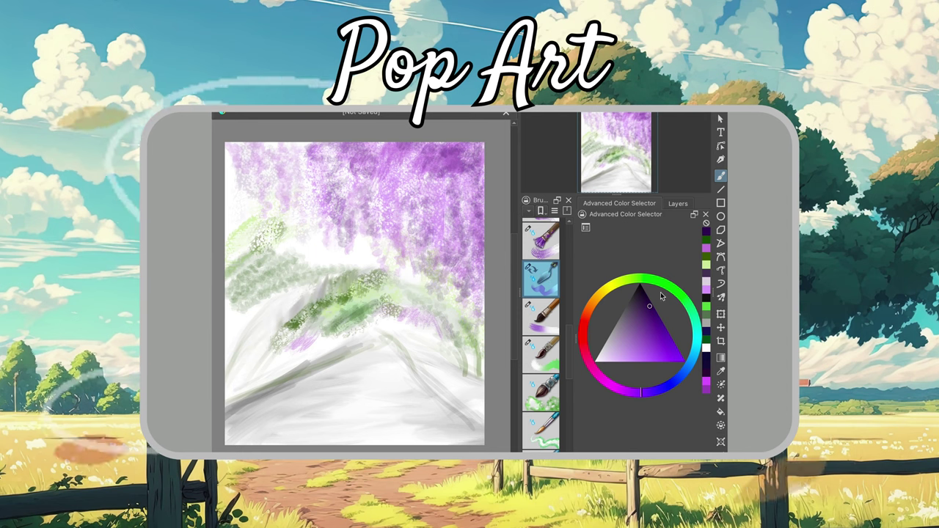
Add a faint grey stroke at lower right, then choose a dark reddish colour and another preset.
left_click(683, 298)
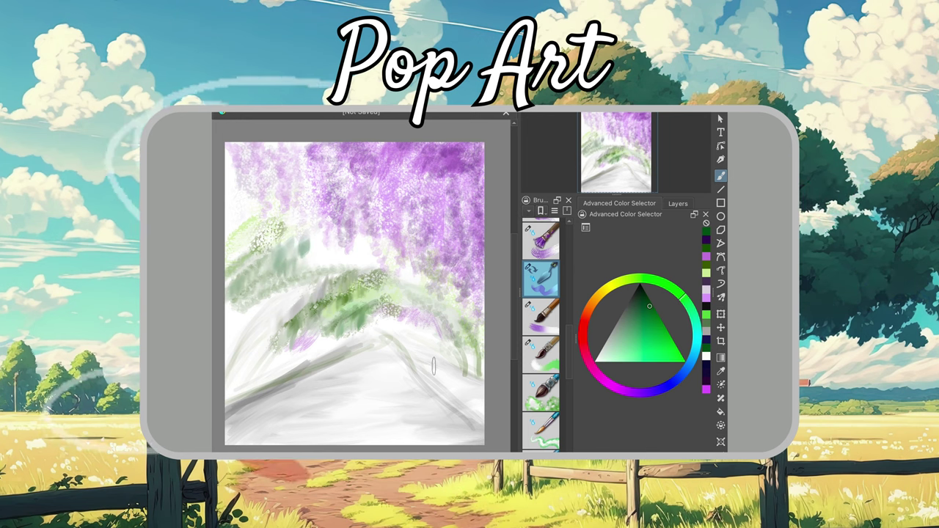
left_click_drag(414, 367, 470, 374)
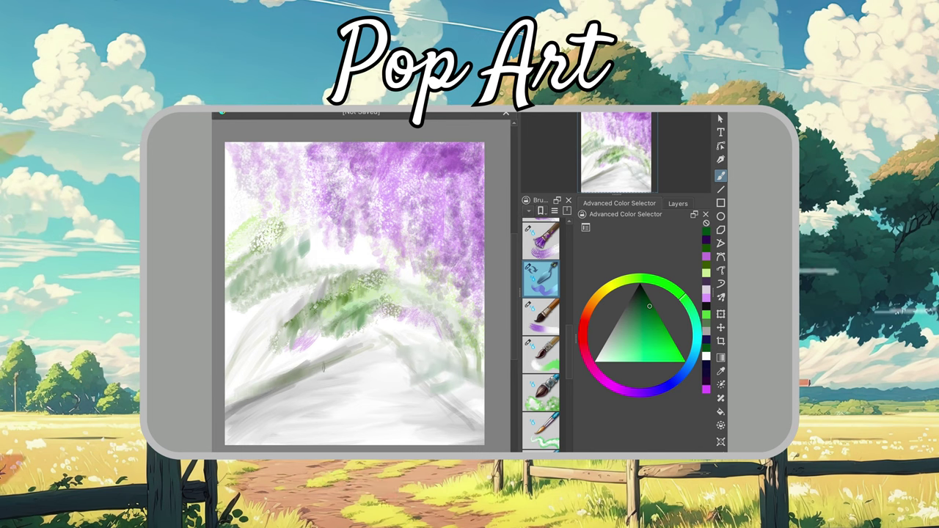
left_click(591, 357)
key("period")
key("period")
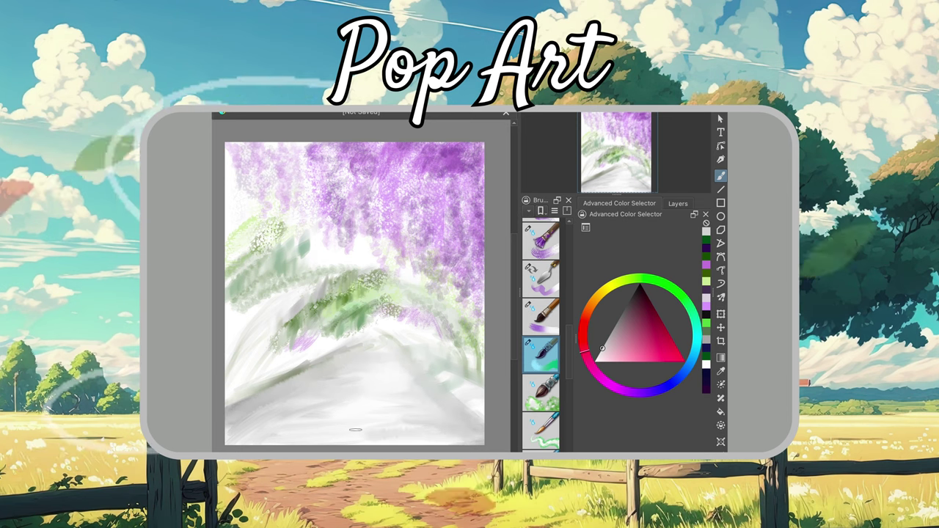
Paint a faint pale stroke and a darker grey stroke across the path.
left_click(614, 325)
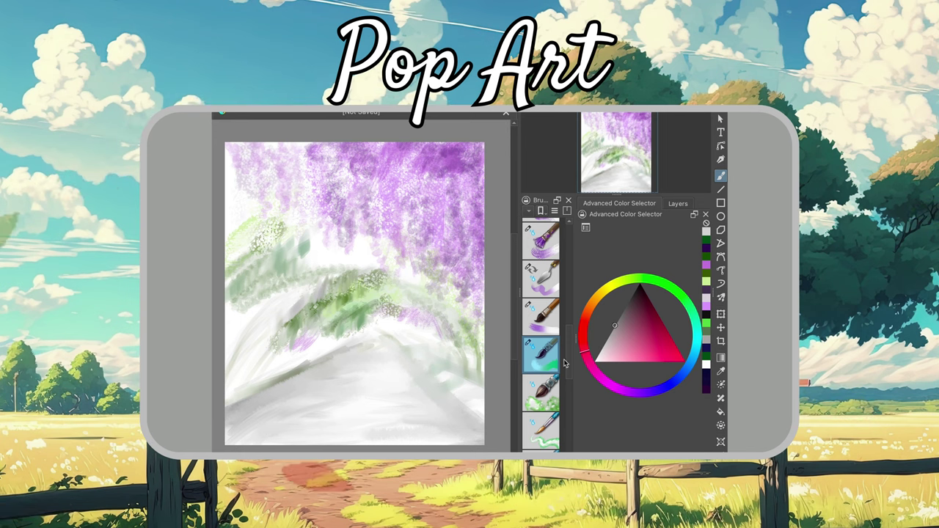
left_click_drag(281, 429, 241, 418)
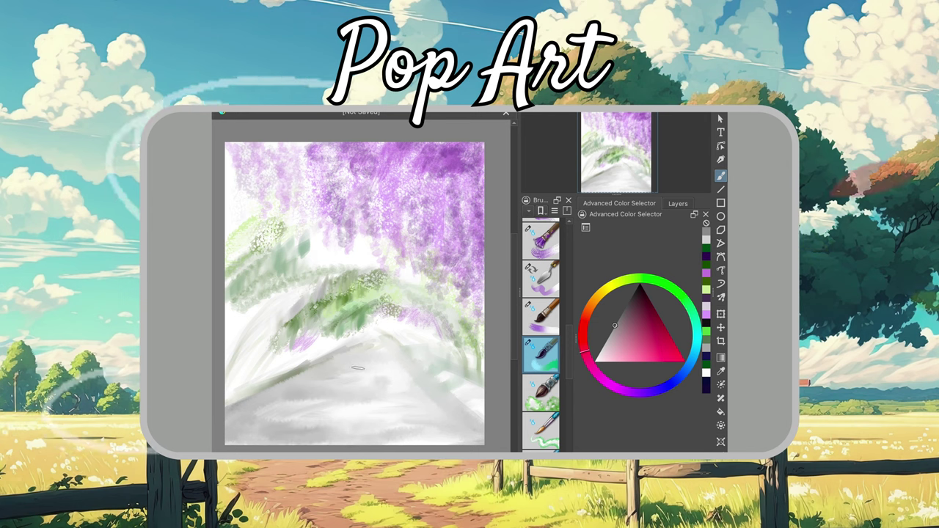
left_click(627, 309)
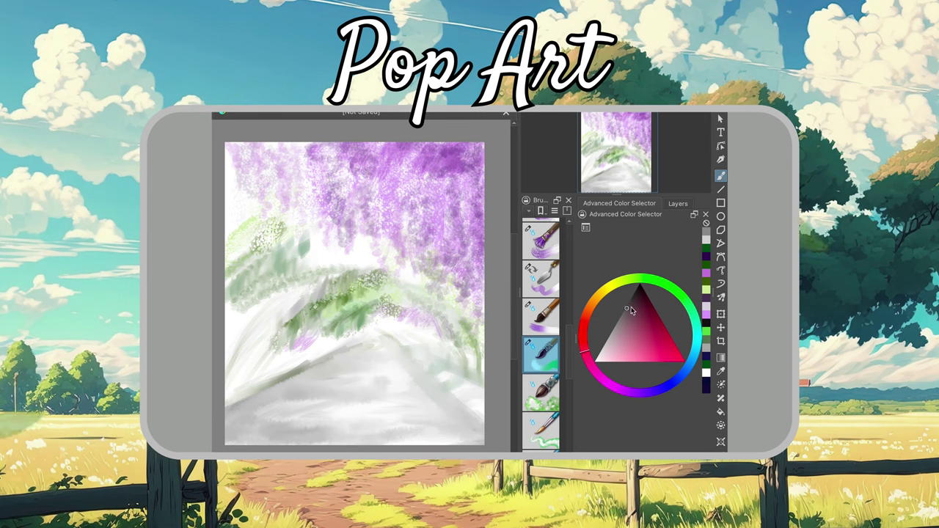
left_click_drag(367, 358, 399, 358)
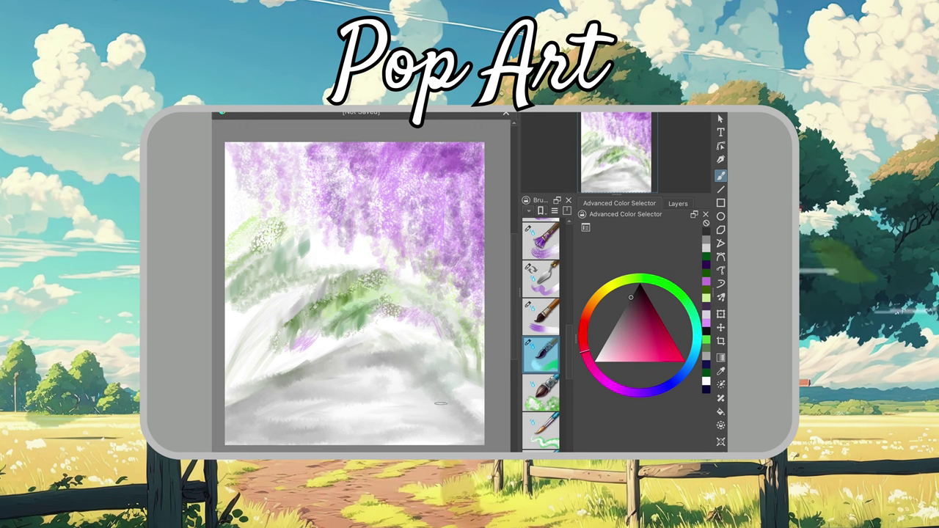
Switch to the palette-knife brush preset and pick a soft pink.
scroll(546, 367, "down", 3)
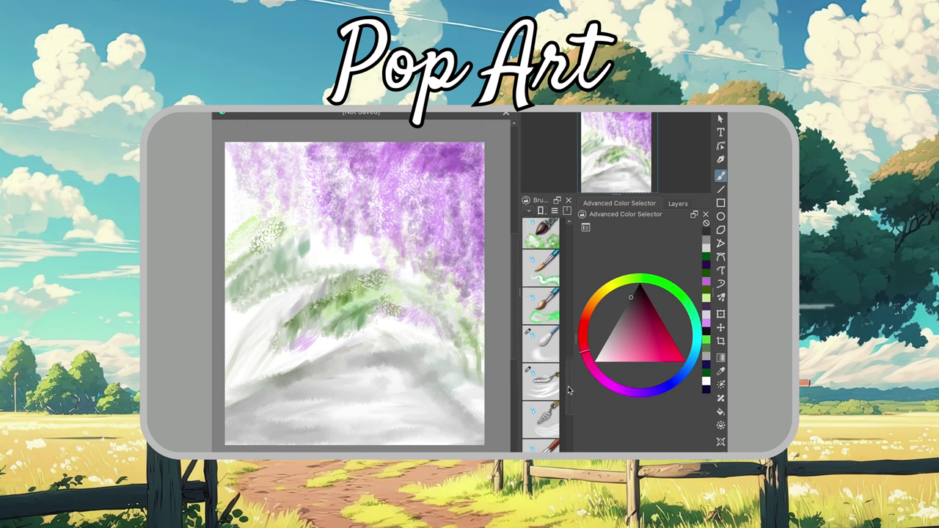
scroll(555, 387, "down", 2)
left_click(543, 354)
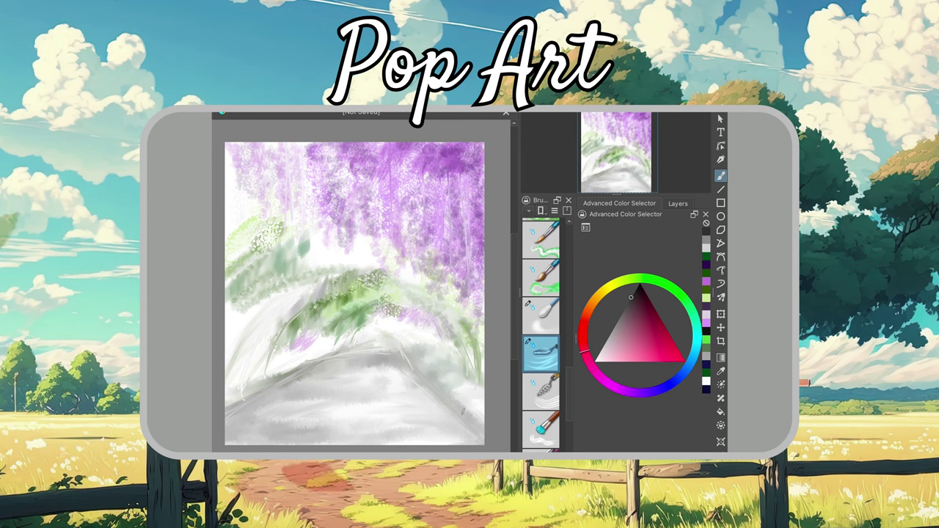
left_click(628, 334)
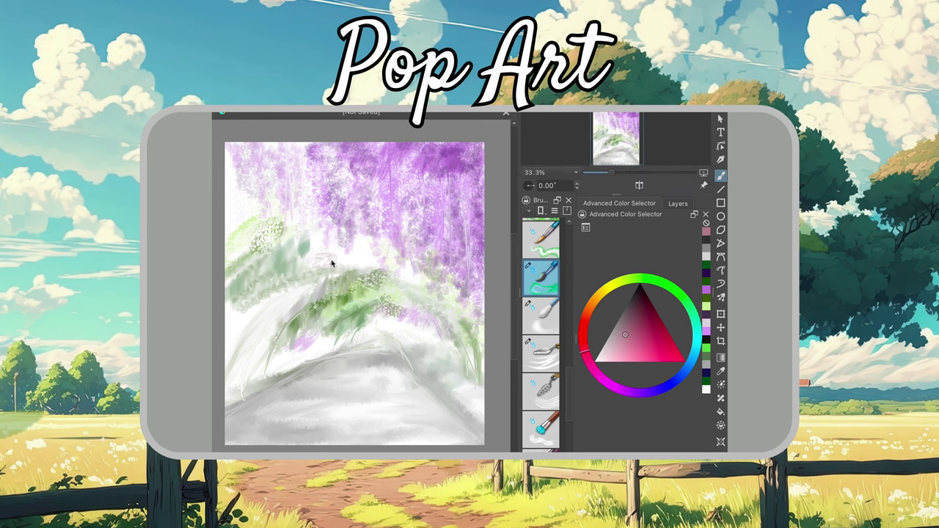
With another brush preset, dab faint pink and pinkish-white into the foliage near the arch.
left_click(544, 238)
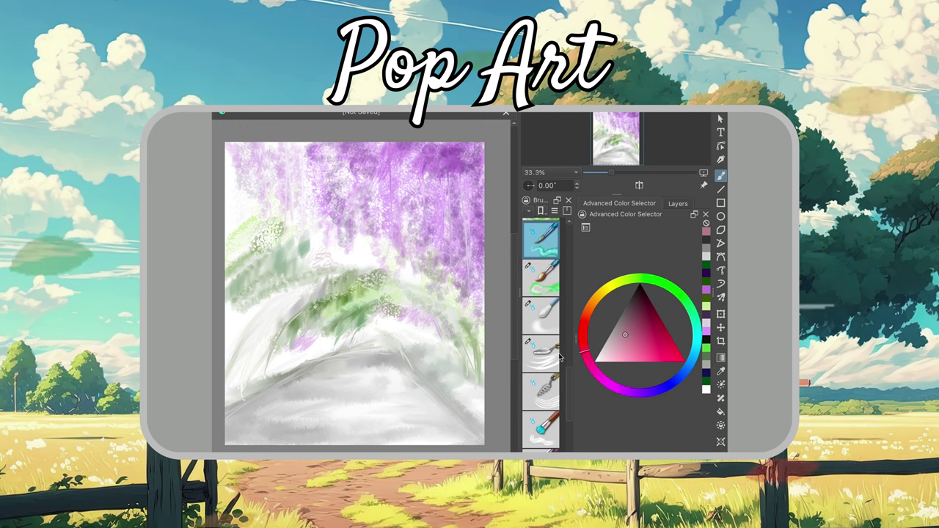
scroll(541, 336, "down", 5)
left_click(542, 336)
left_click_drag(327, 251, 296, 267)
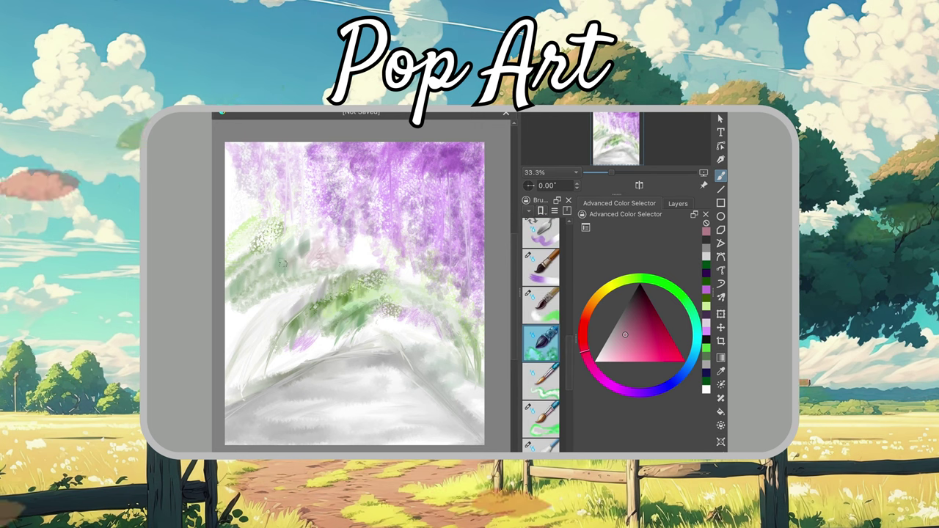
left_click_drag(328, 251, 351, 258)
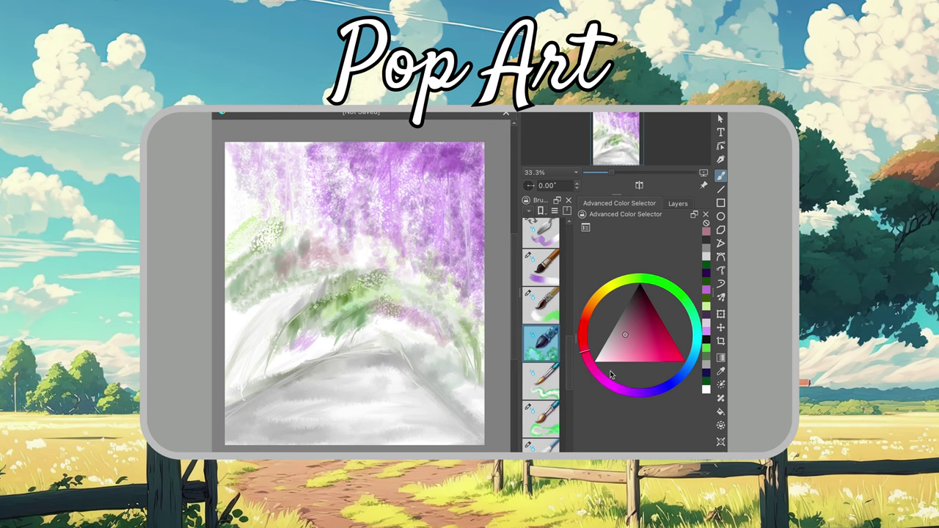
Paint paler pink strokes over the mid-arch and lower-left foliage, then select green.
left_click(628, 353)
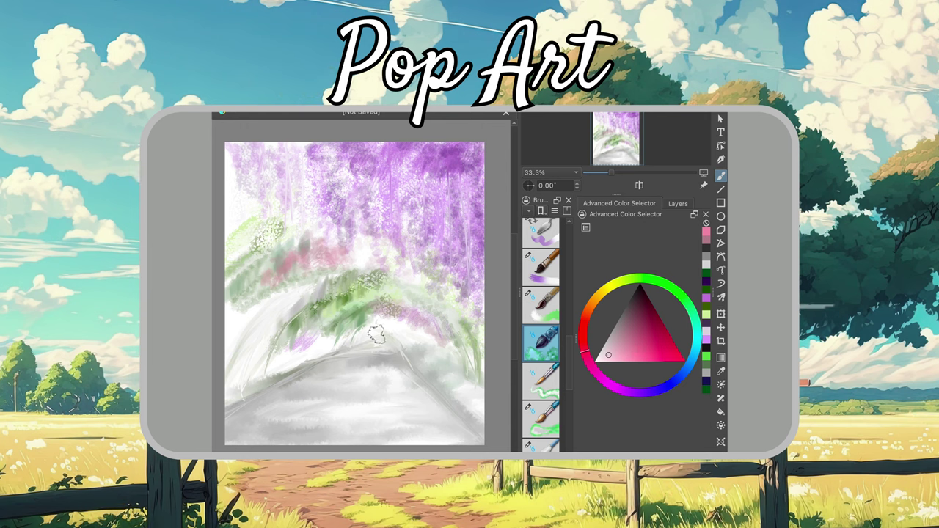
left_click_drag(320, 258, 286, 262)
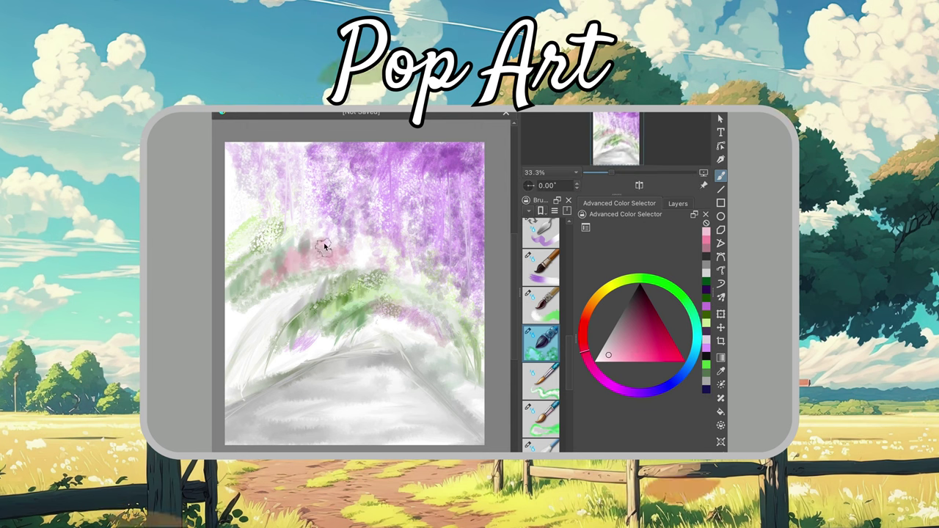
left_click_drag(293, 341, 312, 359)
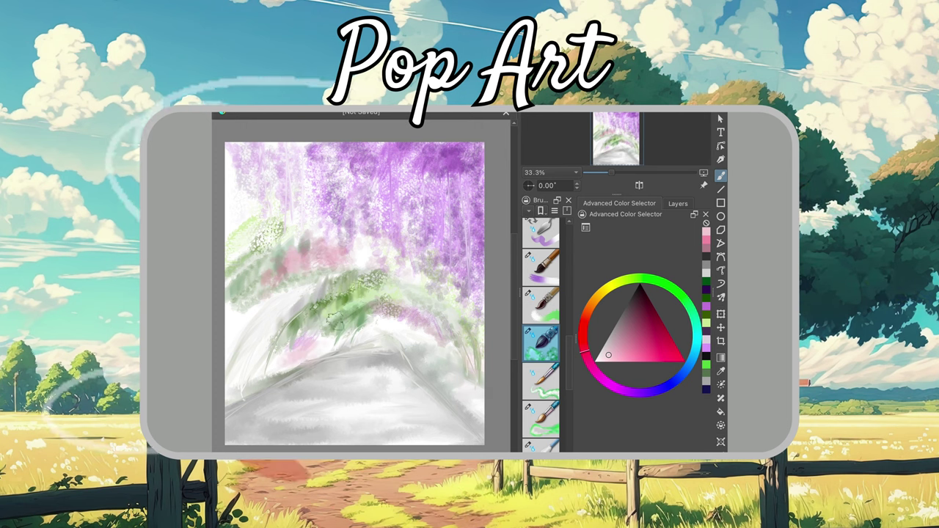
left_click_drag(262, 334, 235, 393)
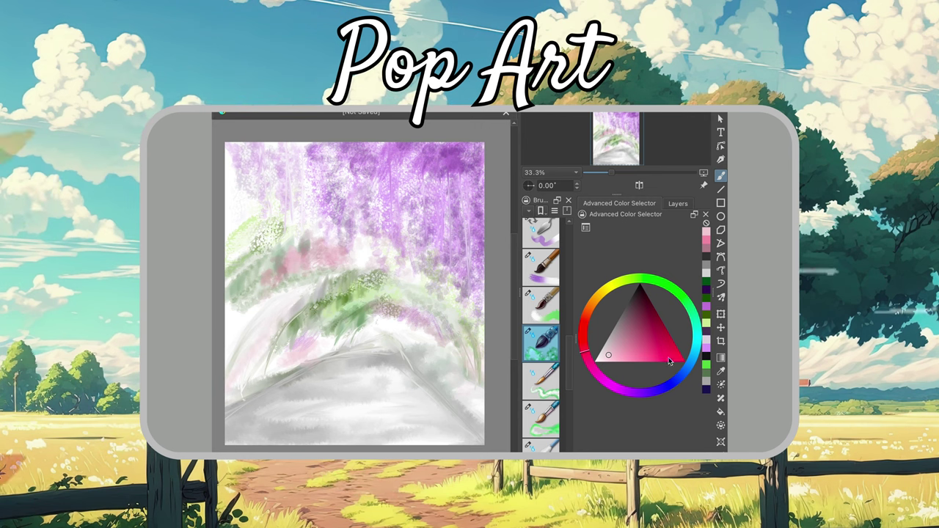
left_click(685, 297)
left_click(651, 311)
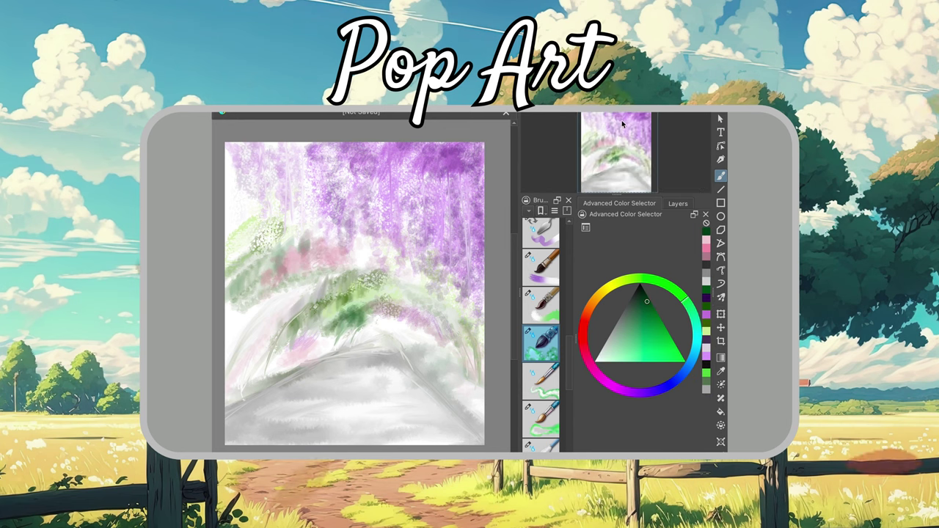
Paint darker and mid green foliage at centre and upper left, plus whitish arch highlights.
left_click_drag(357, 314, 327, 310)
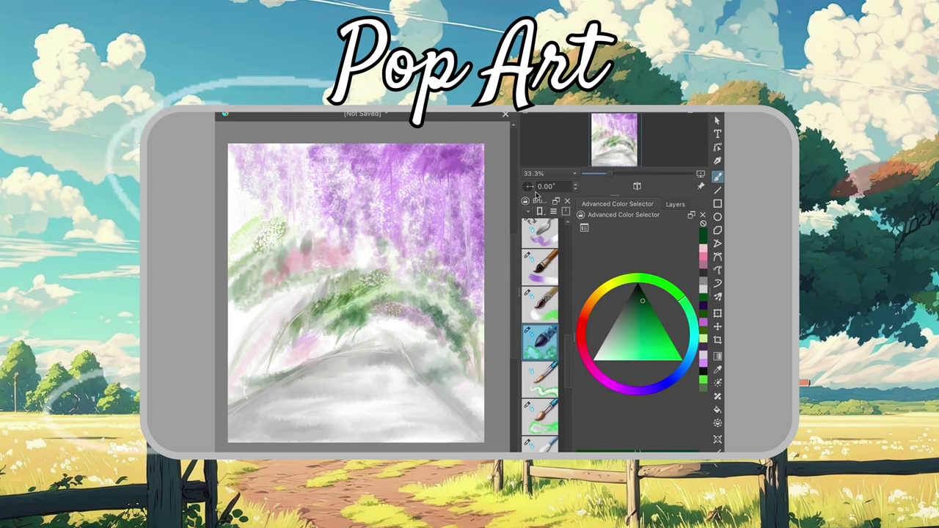
left_click(610, 340)
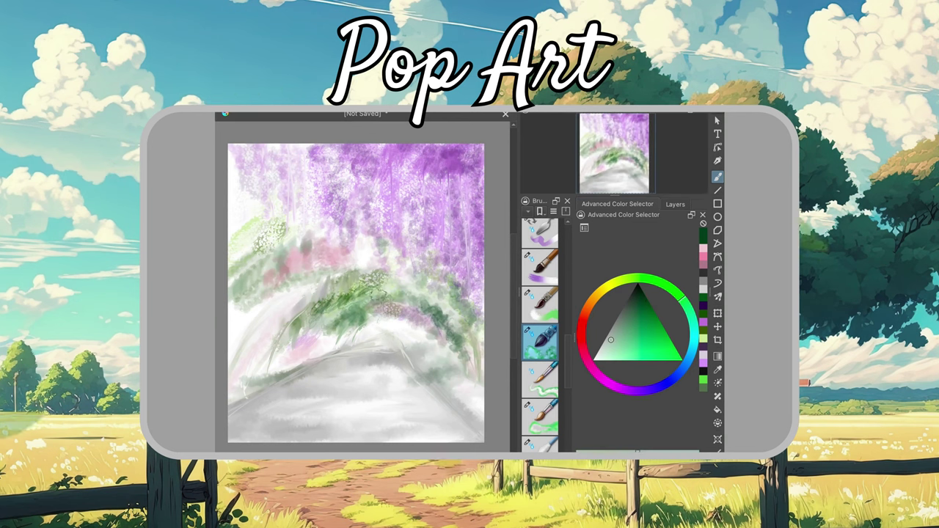
left_click(658, 318)
left_click_drag(236, 243, 290, 226)
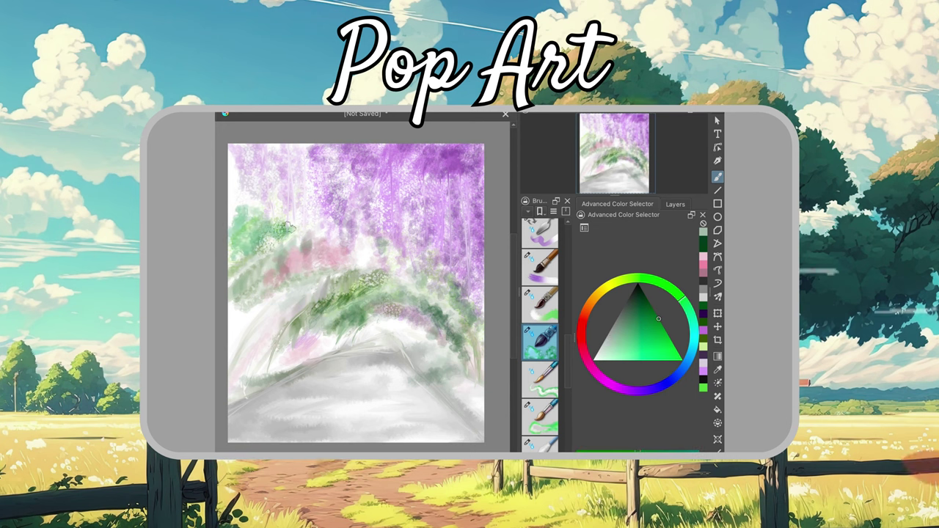
left_click(598, 359)
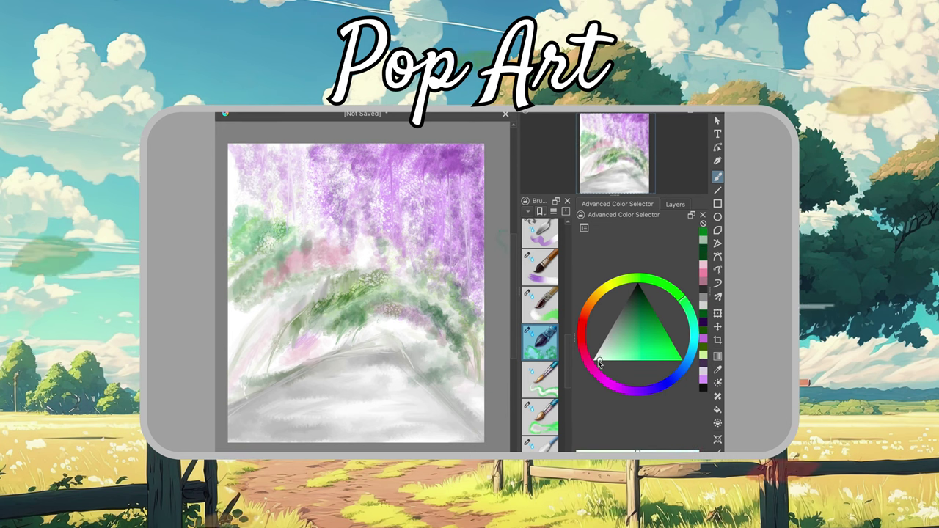
left_click_drag(381, 282, 366, 277)
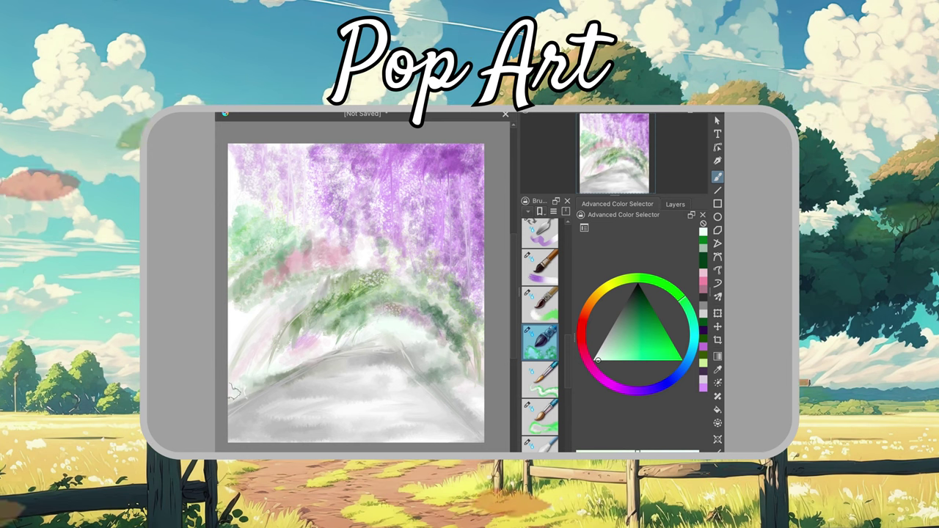
Pick a lighter green, try several brush presets, and undo the dark test strokes.
left_click(648, 353)
left_click(621, 335)
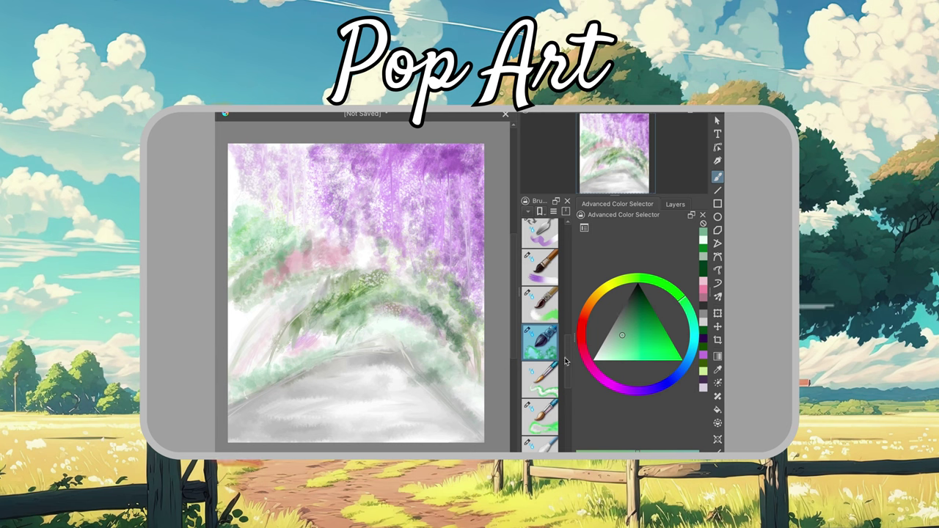
left_click(540, 442)
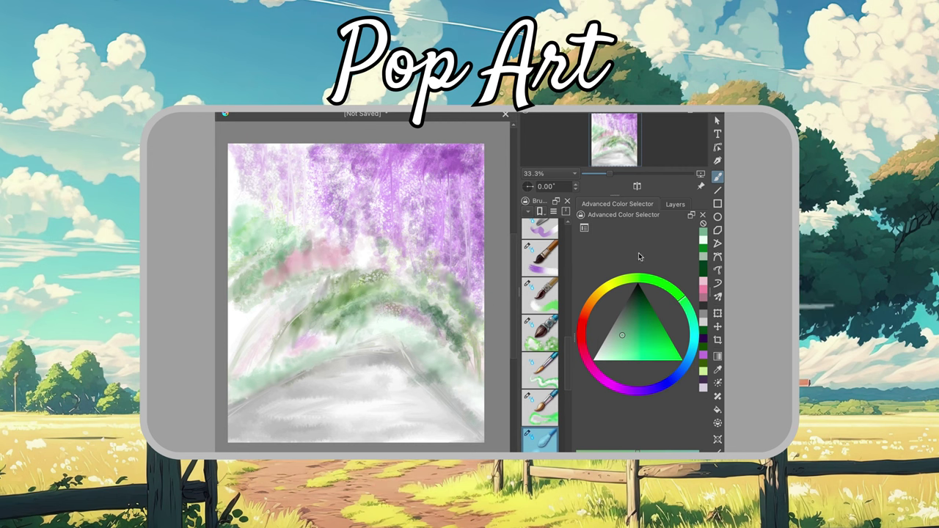
key("slash")
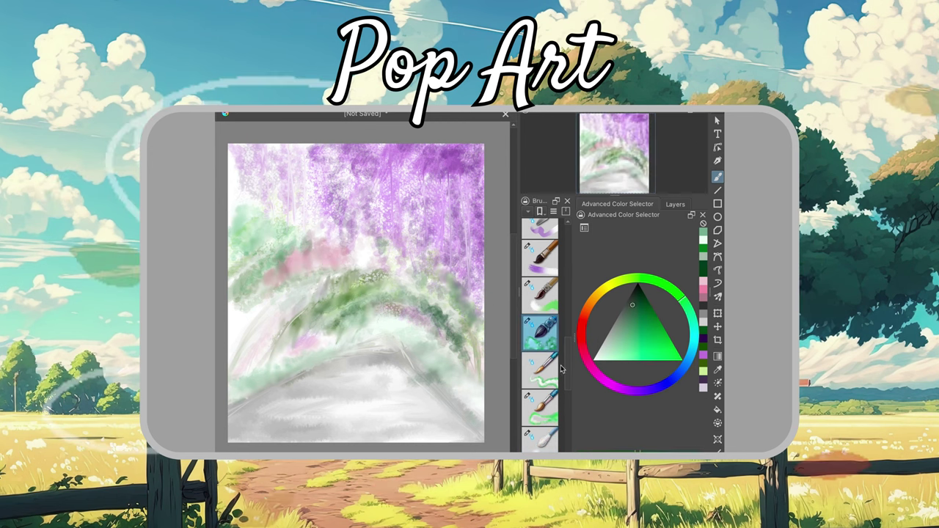
key("slash")
key("slash")
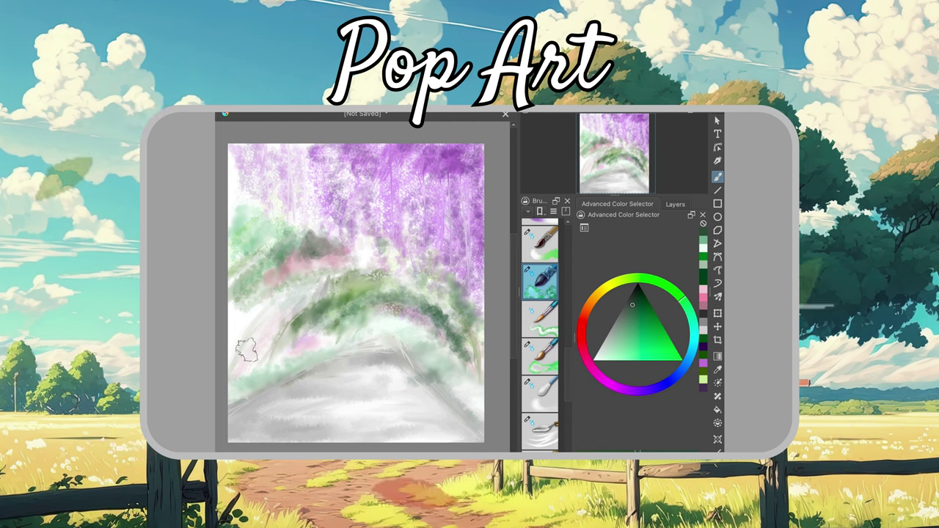
key("slash")
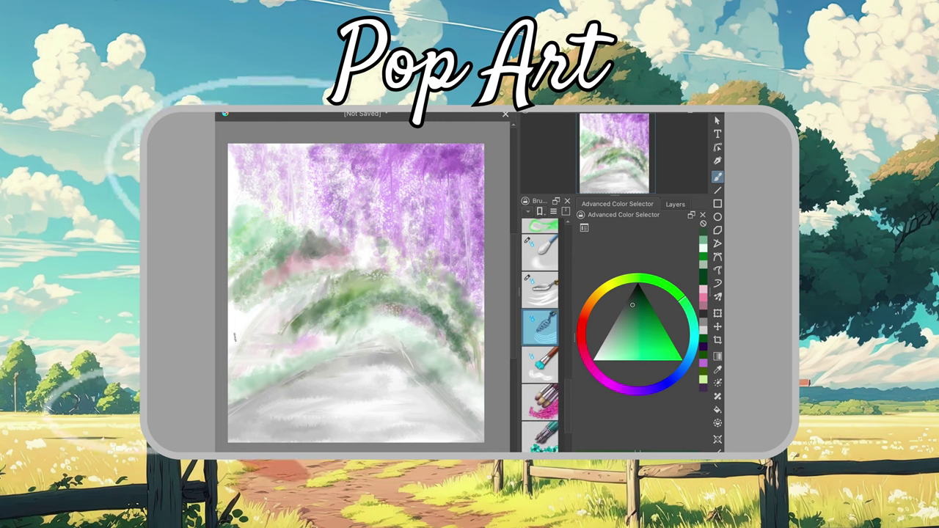
left_click(542, 410)
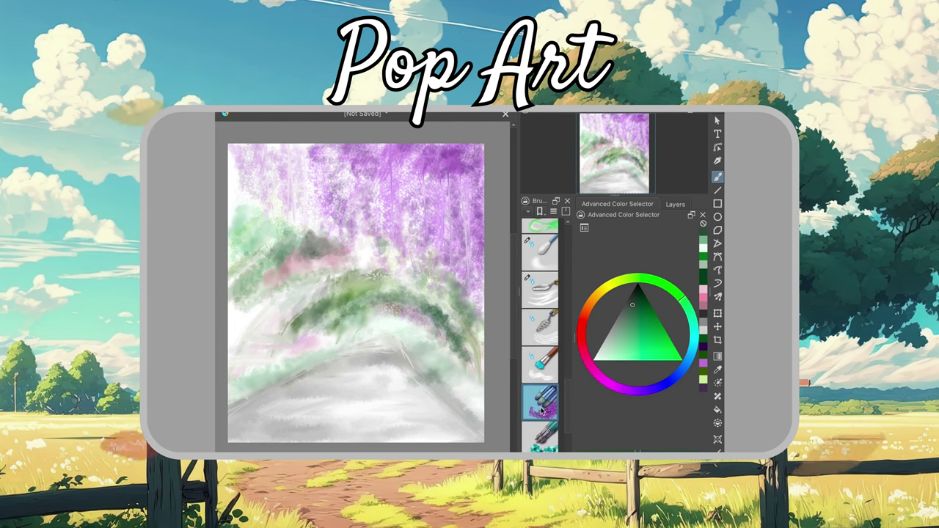
key("ctrl+z")
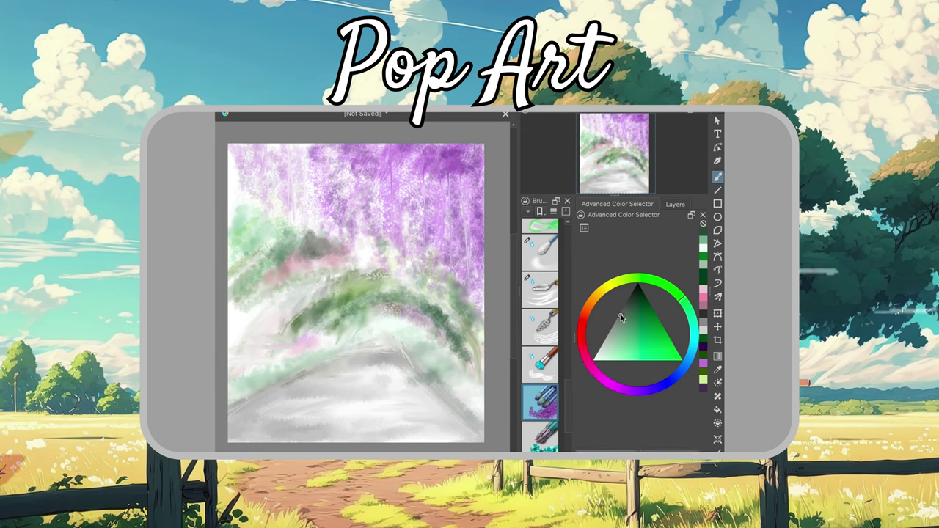
Draw a thin grey curving vine stroke up the left side of the tunnel.
left_click_drag(232, 360, 301, 282)
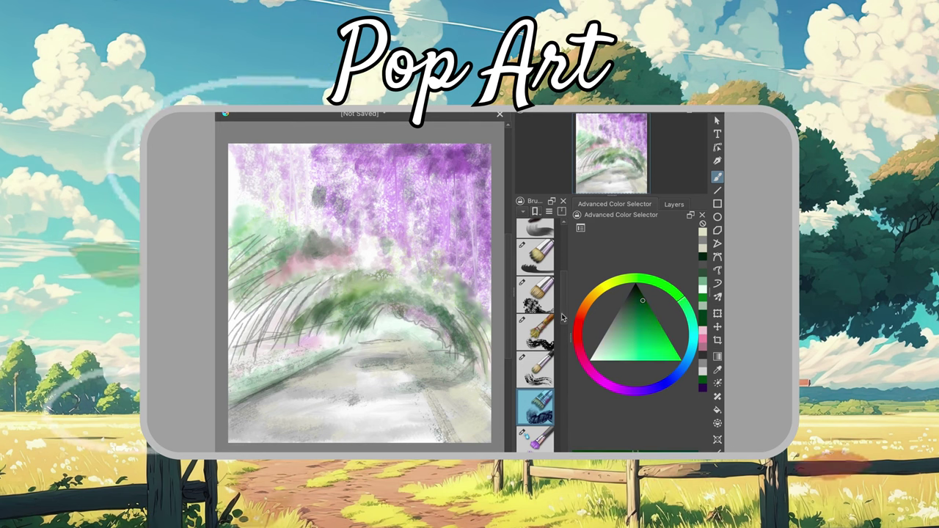
Switch to an ink-style brush and paint purple wisteria over the upper-left canopy.
scroll(535, 330, "down", 2)
left_click(543, 399)
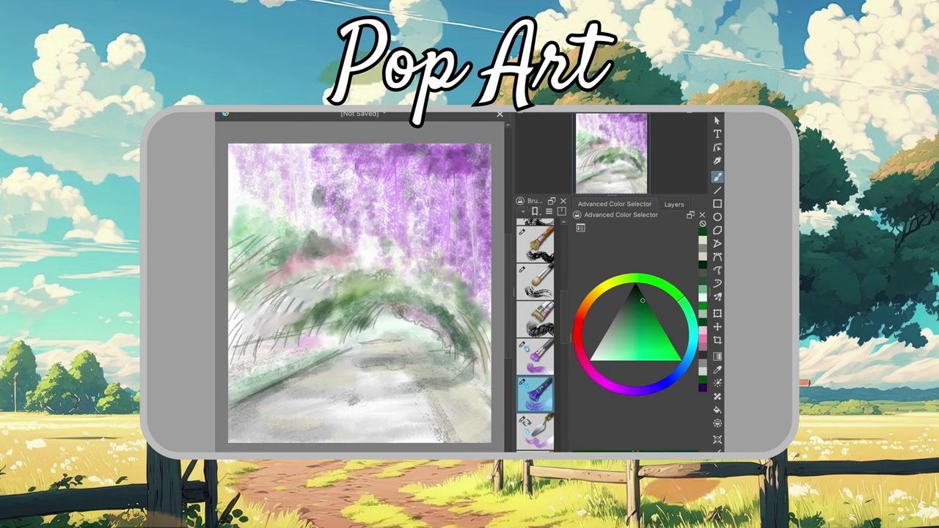
scroll(535, 334, "down", 4)
left_click(536, 376)
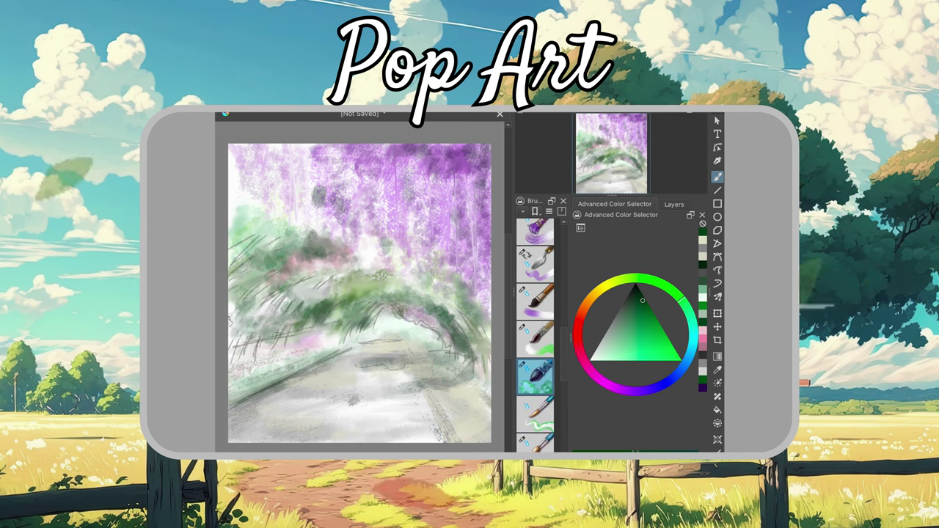
left_click(623, 389)
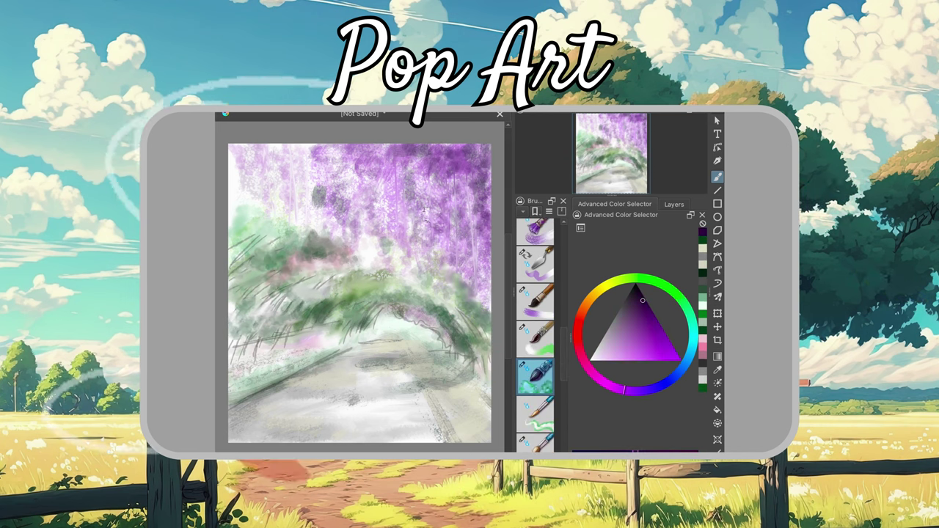
left_click_drag(242, 158, 291, 171)
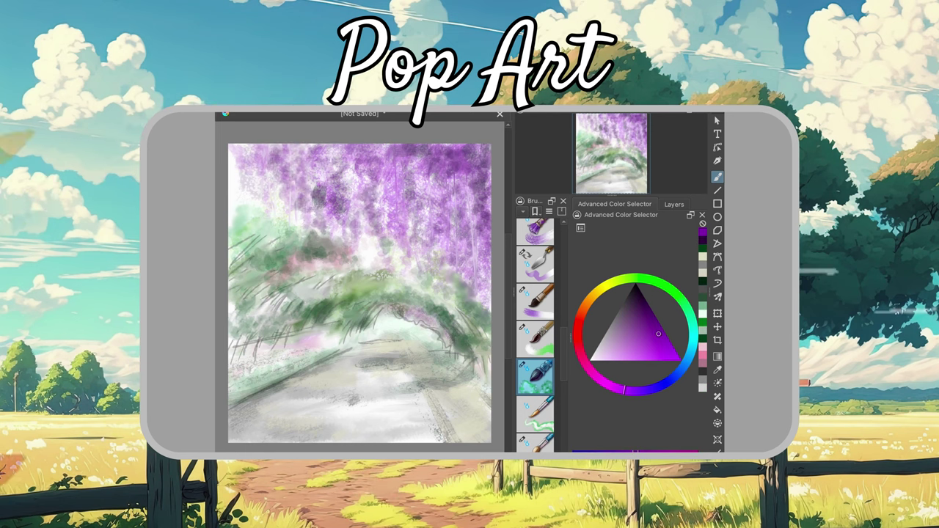
left_click_drag(251, 168, 336, 212)
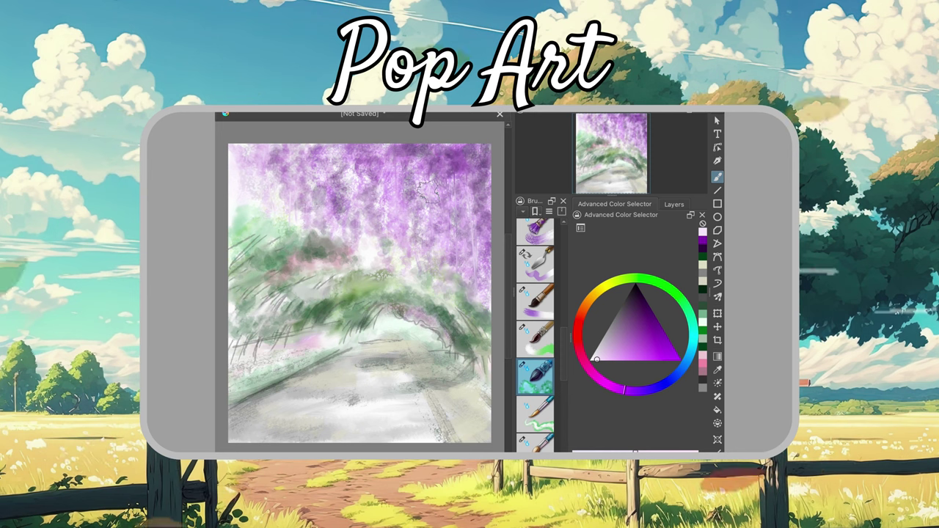
Add pastel purple near the arch and saturated violet across the canopy top and arch.
left_click(634, 360)
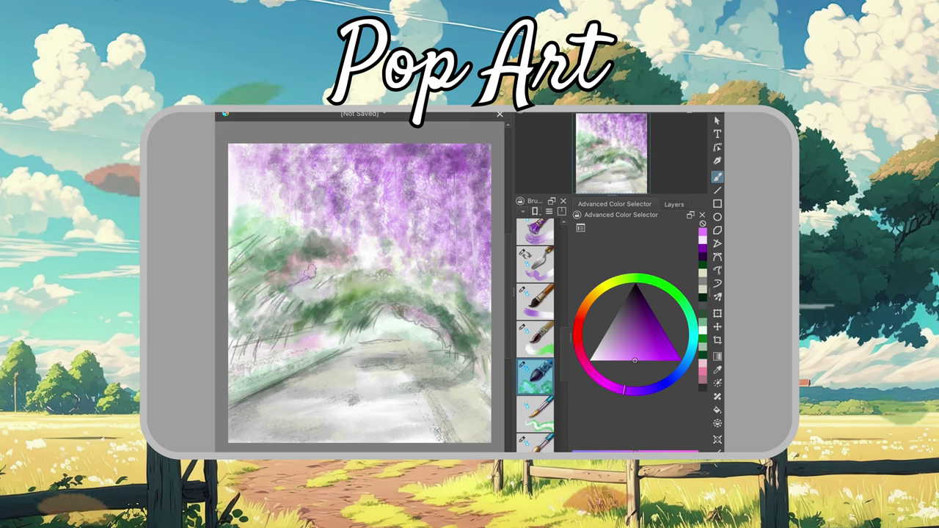
left_click_drag(308, 283, 403, 280)
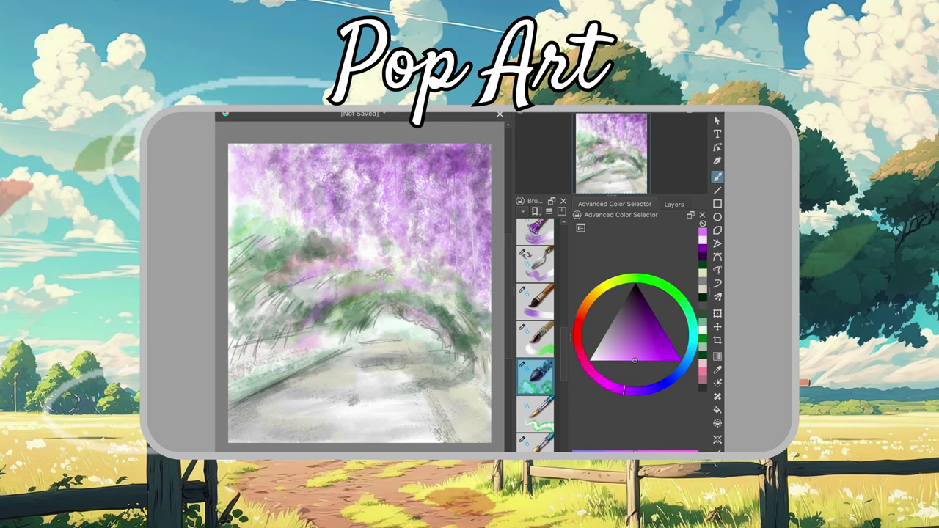
left_click(651, 387)
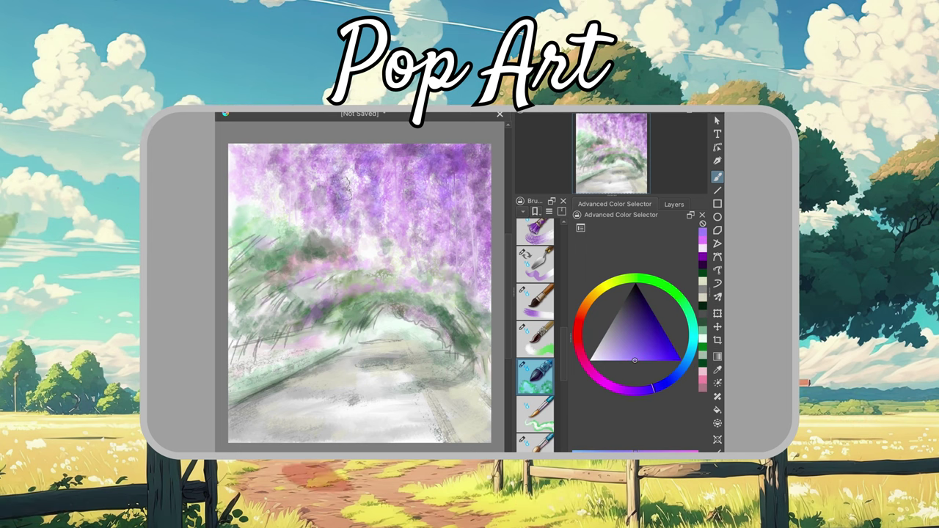
left_click_drag(242, 169, 477, 242)
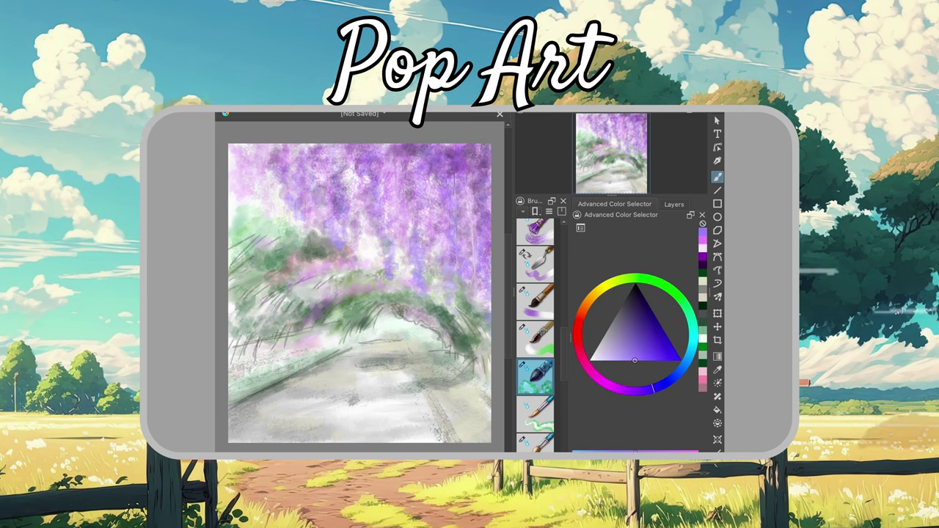
left_click_drag(308, 301, 470, 290)
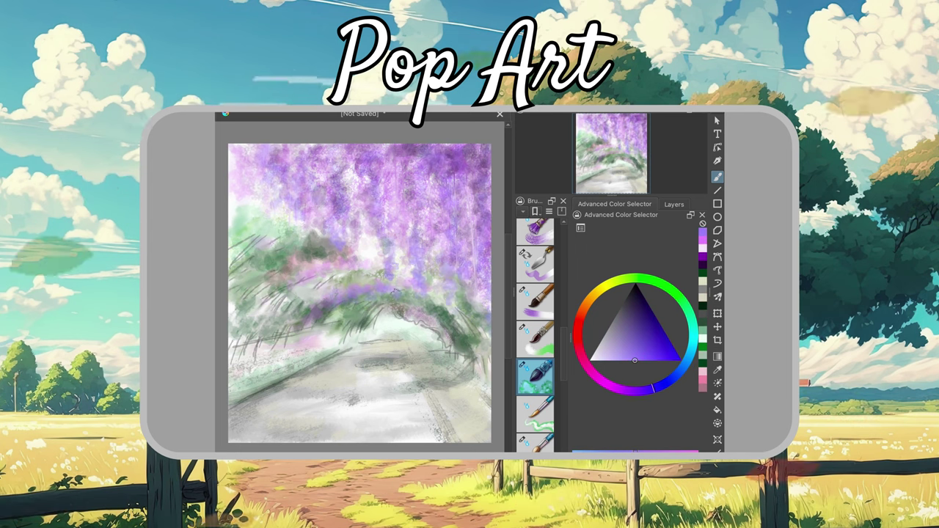
Paint magenta-pink blossoms across the arch and green foliage in the upper-left greenery.
left_click(590, 371)
left_click_drag(279, 271, 477, 334)
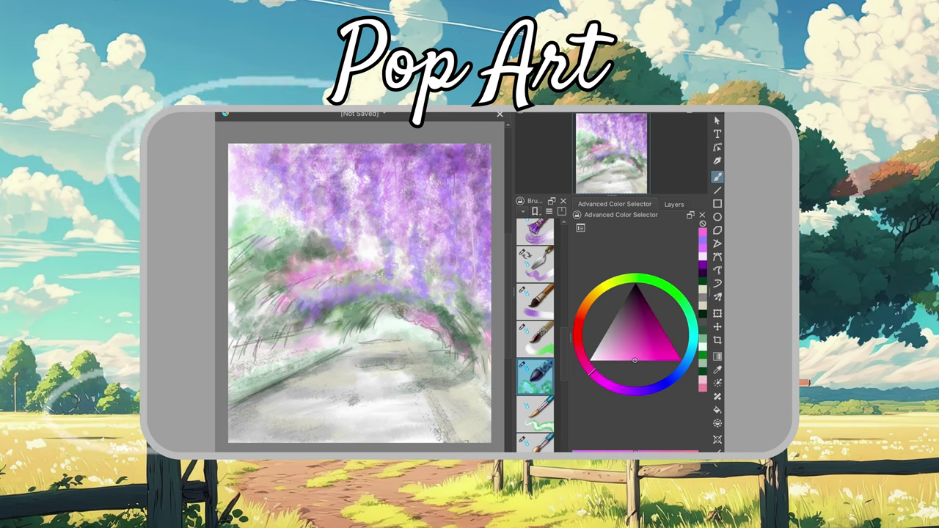
left_click(666, 285)
left_click(642, 312)
left_click_drag(235, 235, 293, 213)
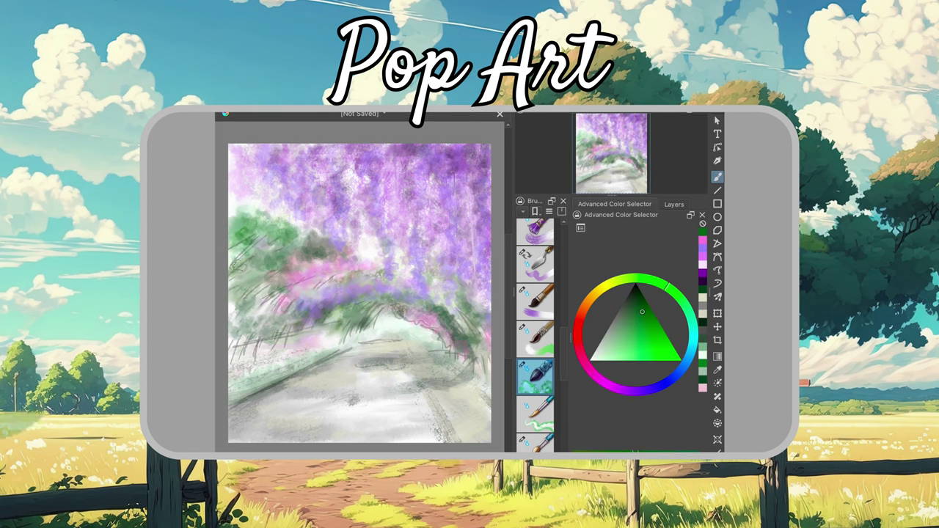
Brush mint-green foliage along the path's left edge, then choose a lighter green and new brush preset.
left_click(612, 349)
left_click_drag(234, 400, 344, 356)
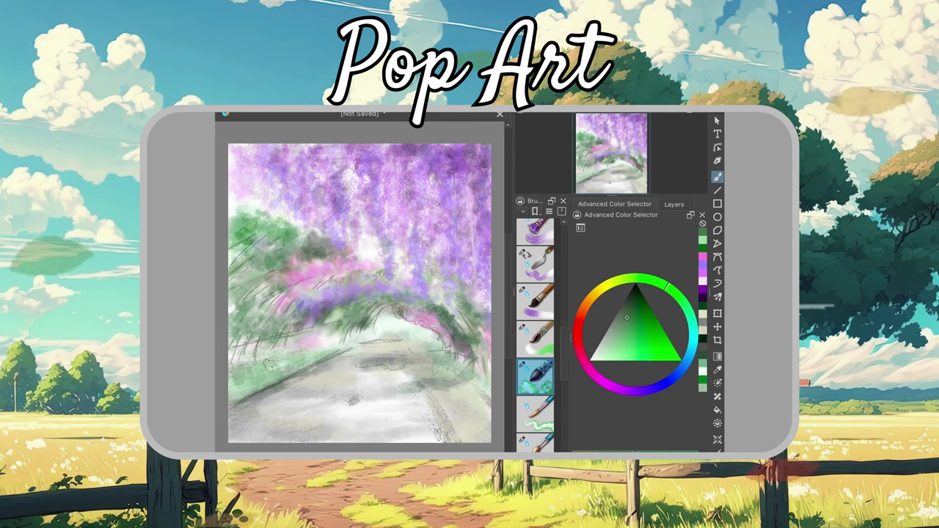
left_click(468, 386)
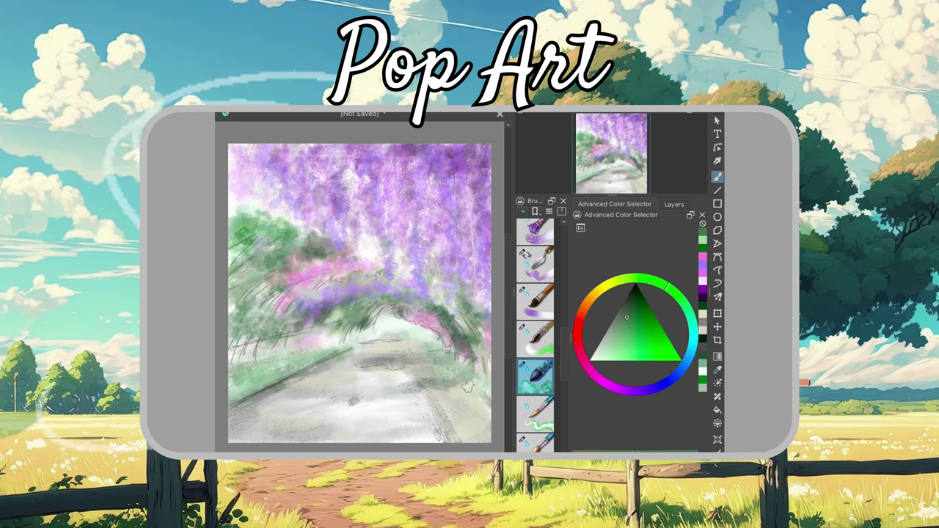
left_click(599, 347)
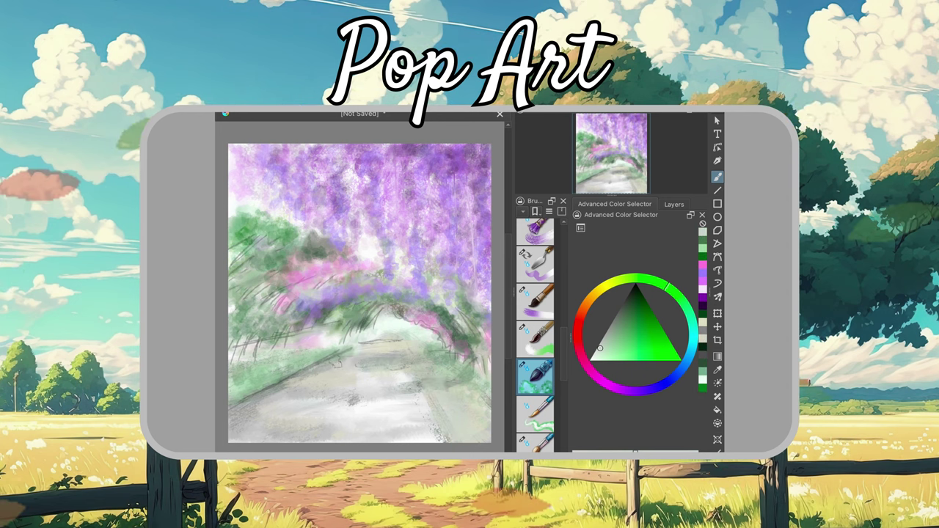
left_click(534, 301)
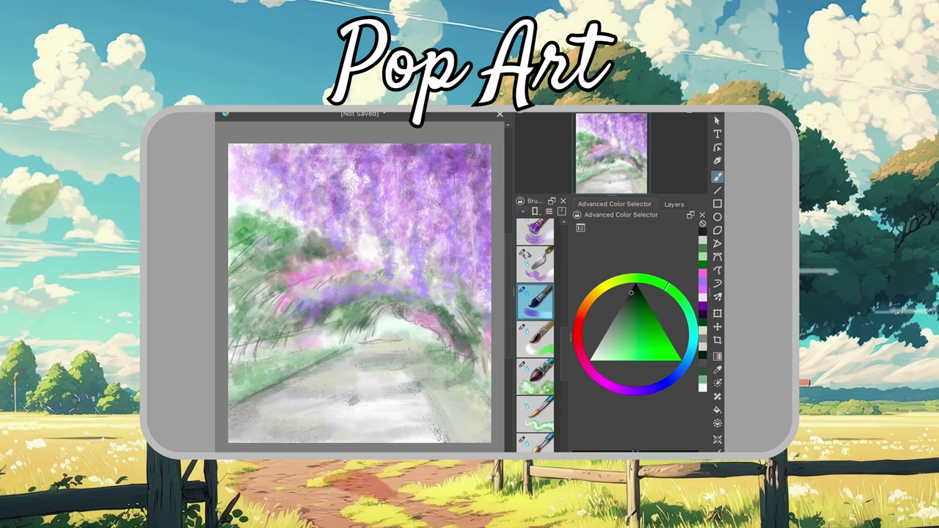
scroll(535, 336, "up", 1)
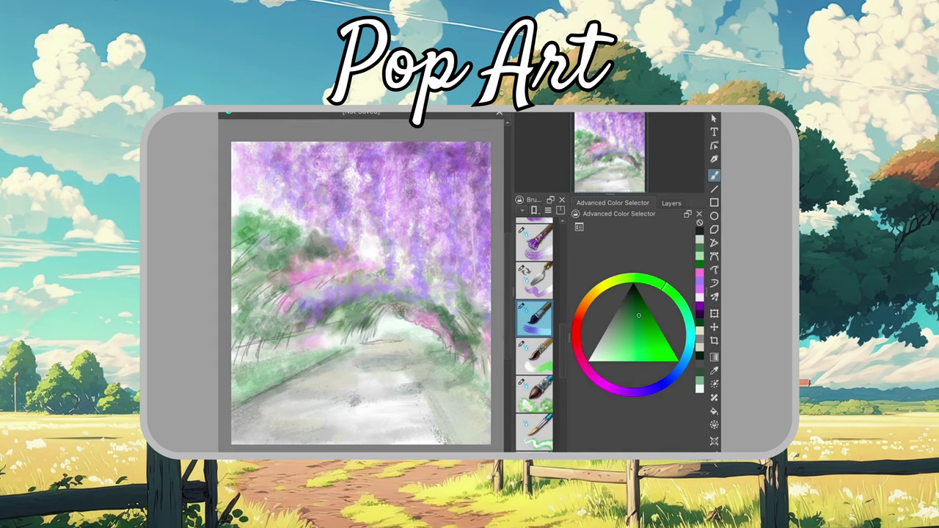
Set a purple paint colour, switch brush preset, and try deeper and lighter purple shades.
left_click(620, 390)
left_click(605, 361)
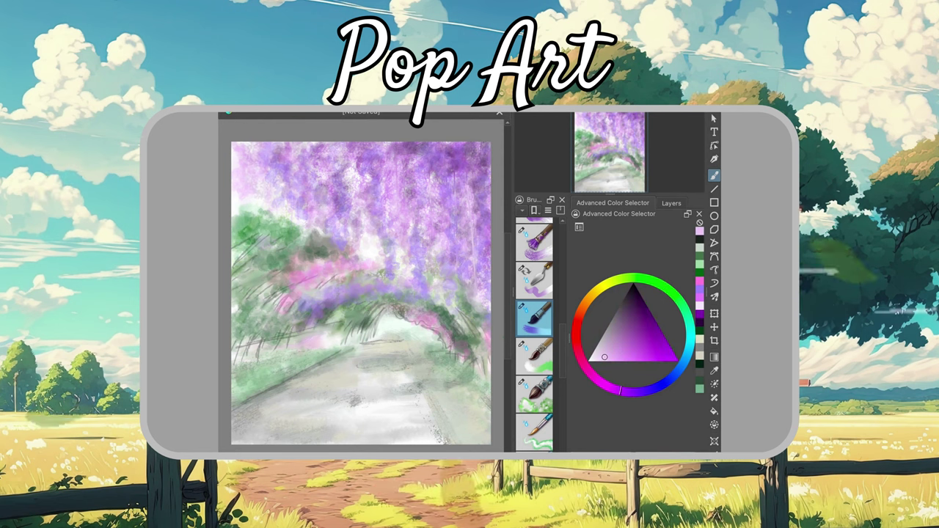
left_click(543, 403)
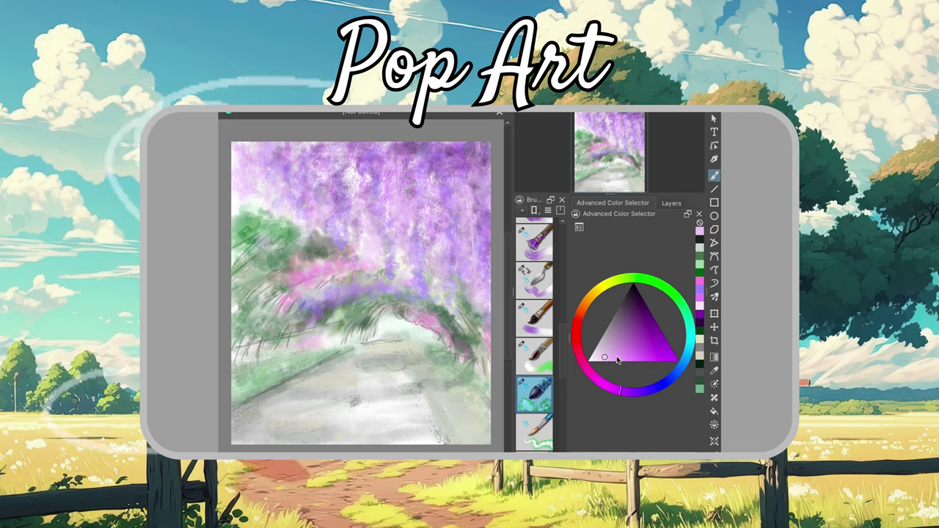
left_click(653, 320)
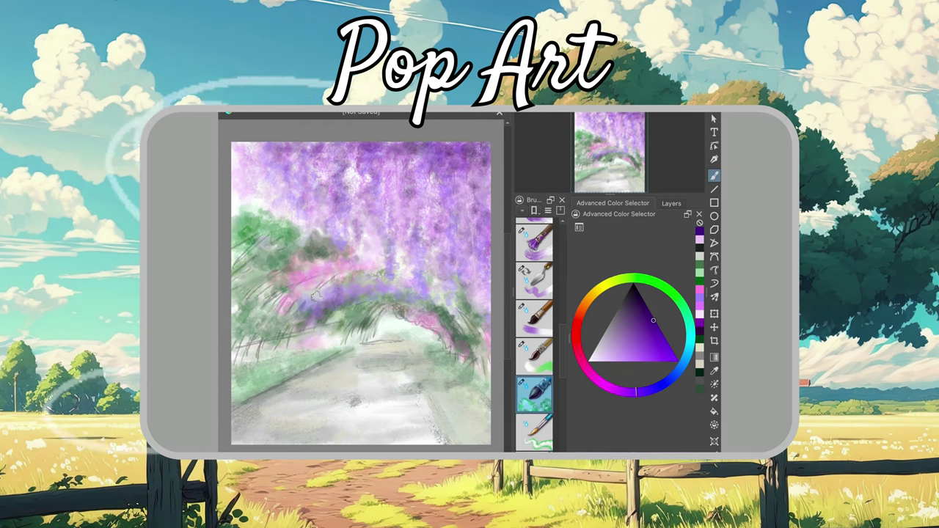
left_click_drag(633, 336, 602, 355)
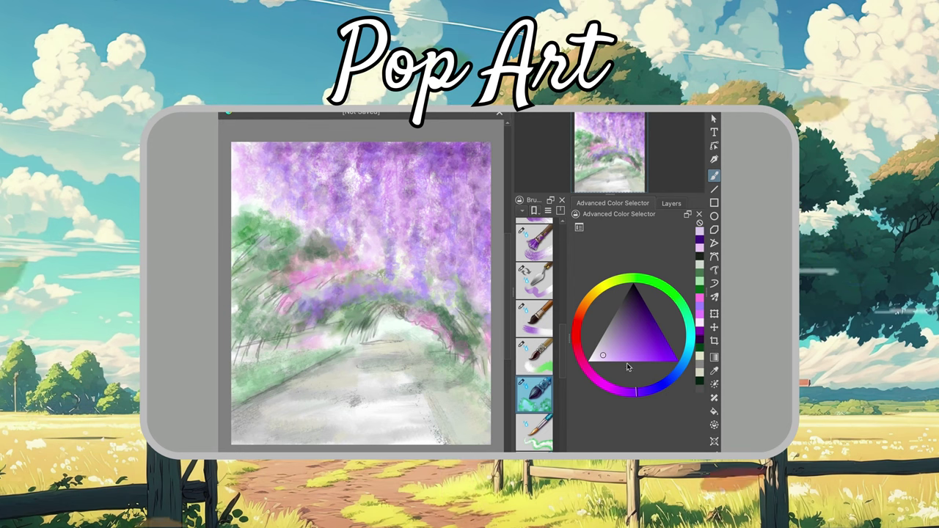
Cycle through green, white and pinkish-magenta colours, ending on a yellow-green.
left_click(684, 297)
left_click(636, 304)
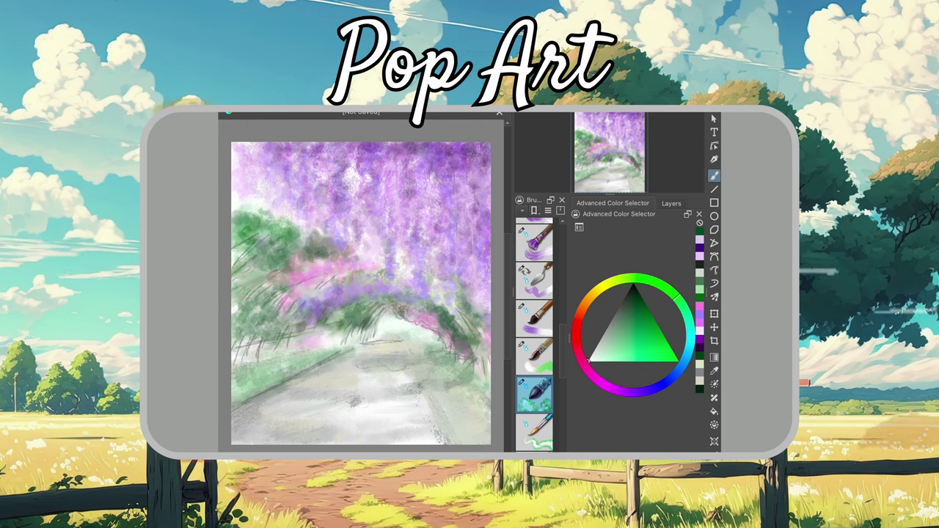
left_click(417, 328)
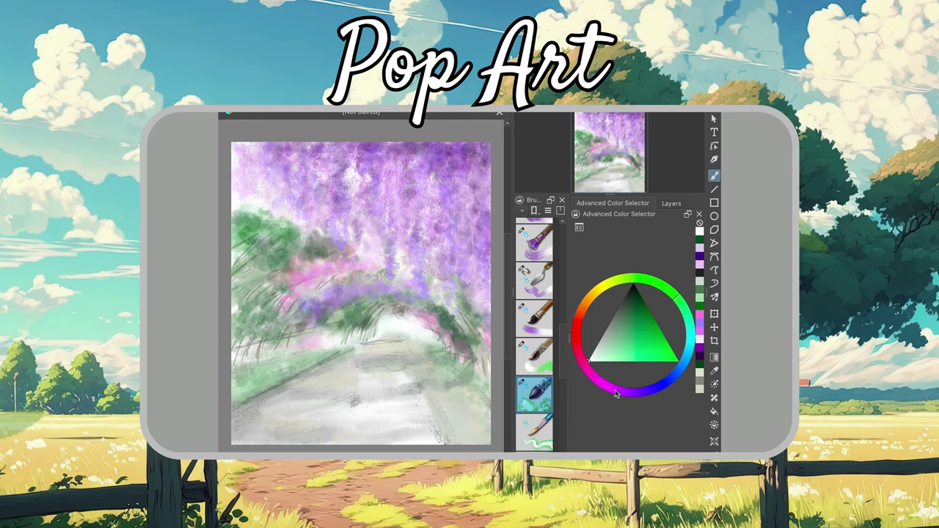
left_click_drag(634, 326, 617, 350)
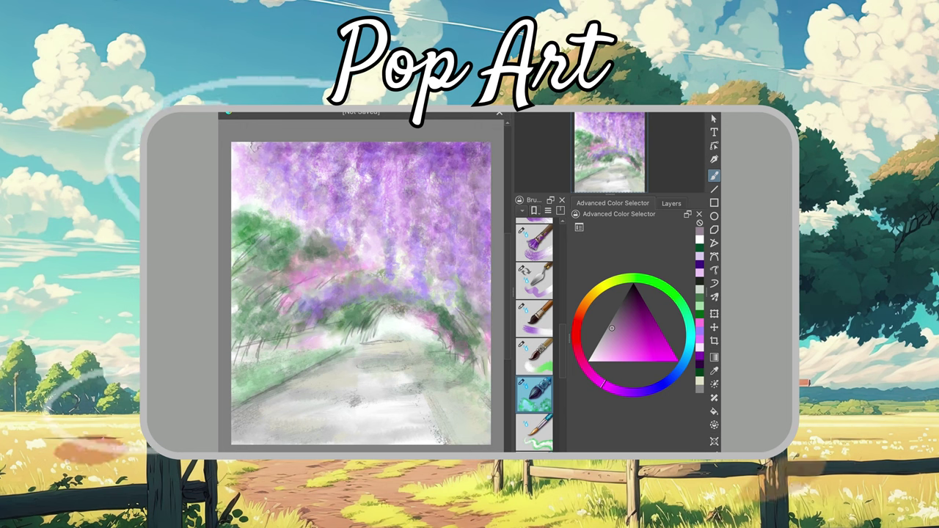
left_click(628, 303)
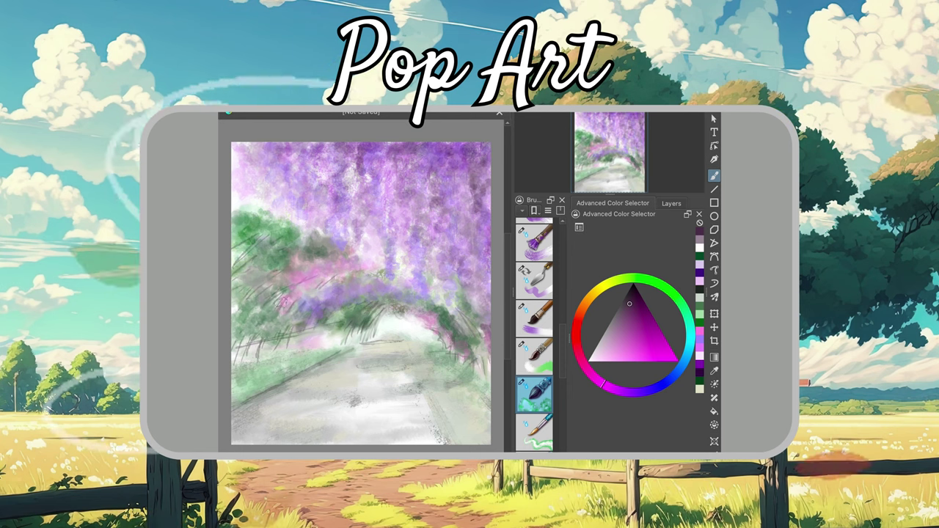
left_click(667, 288)
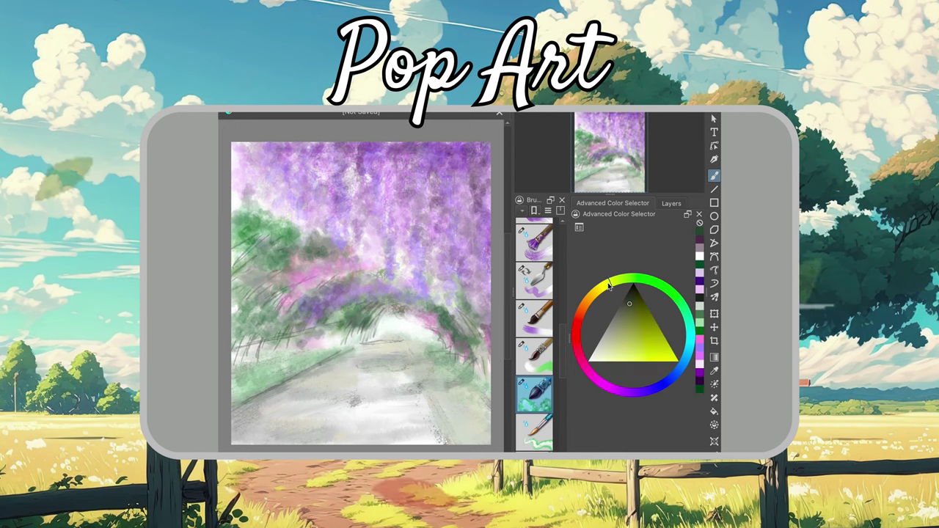
Set a pale violet paint colour and switch to the fourth brush preset.
left_click(612, 357)
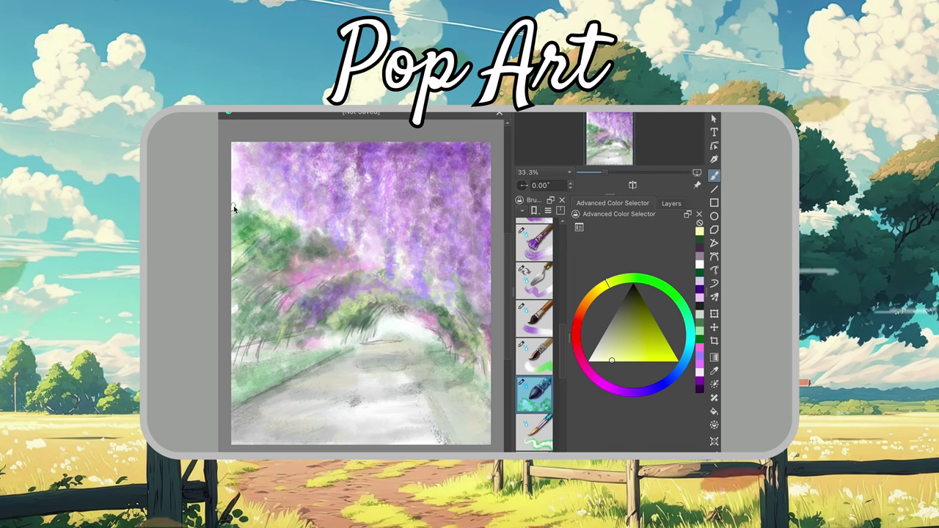
left_click_drag(626, 389, 645, 391)
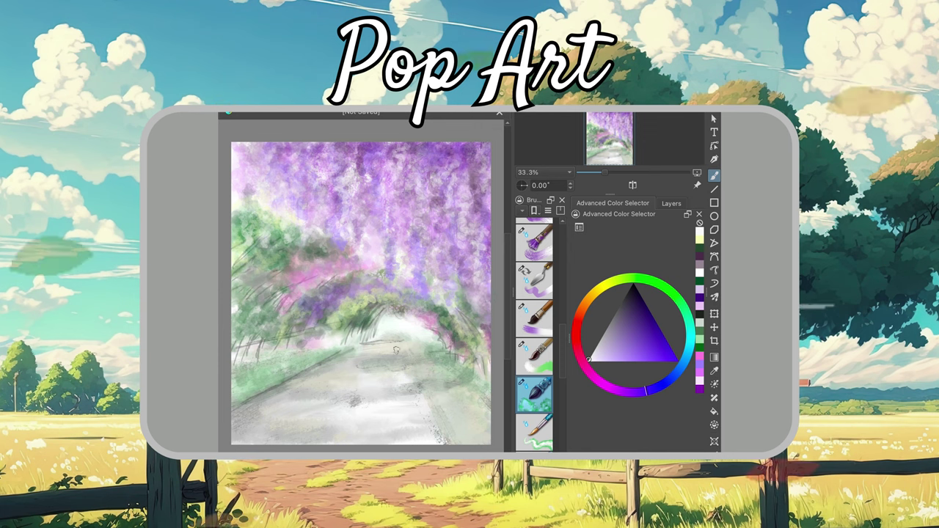
left_click(535, 343)
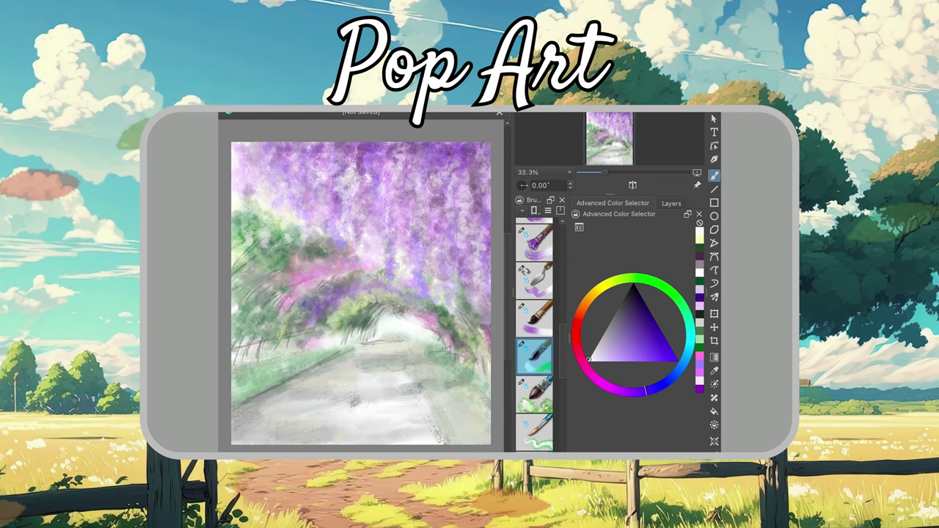
Pick mid-tone violet and purple shades, return to the previous brush, and select pale lavender.
left_click(626, 342)
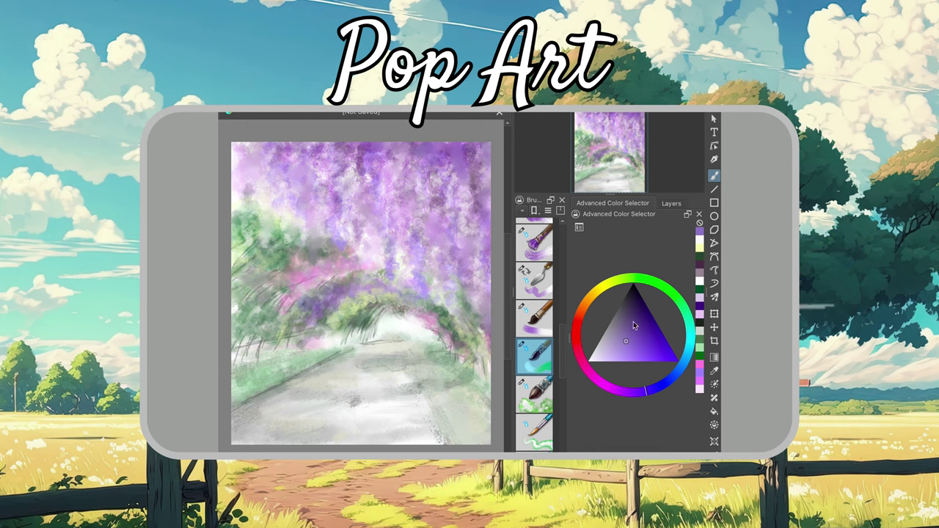
left_click(640, 358)
left_click(534, 395)
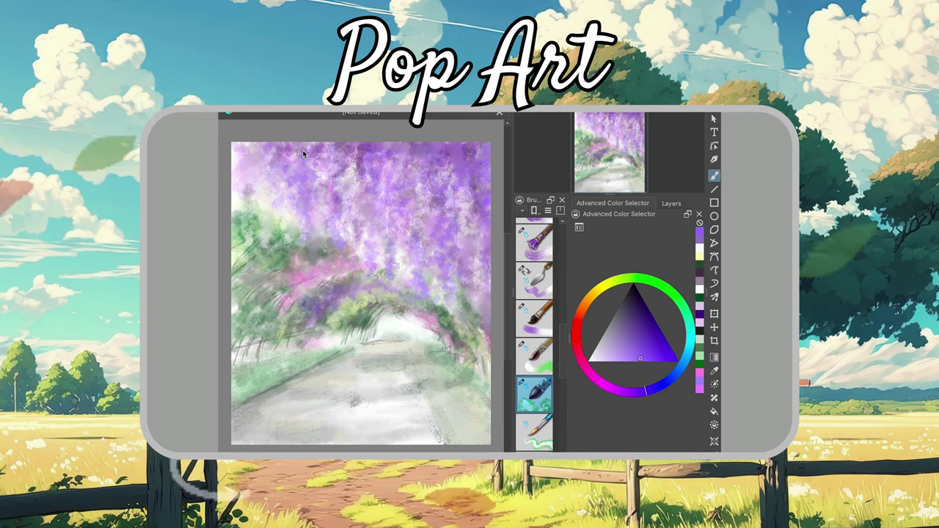
left_click(491, 240, "ctrl")
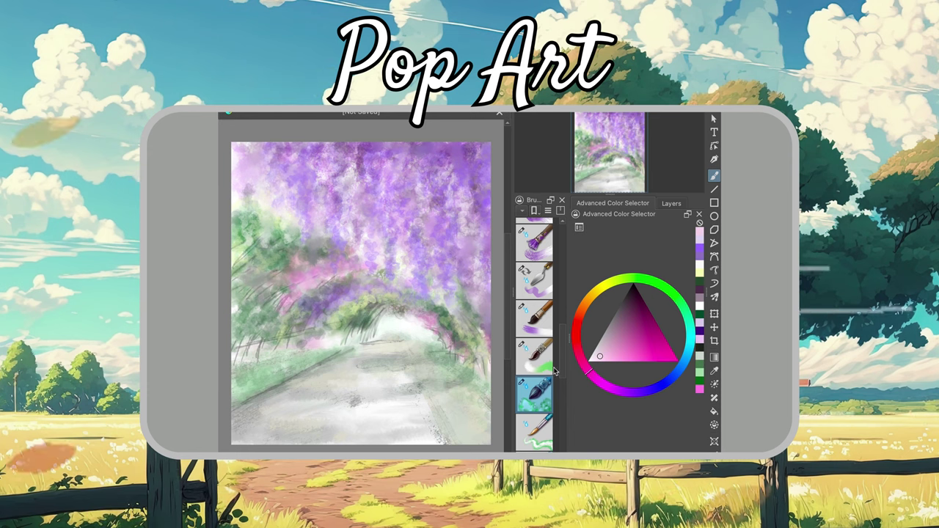
Try several purple and green shades, settling on a lighter green.
left_click(629, 280)
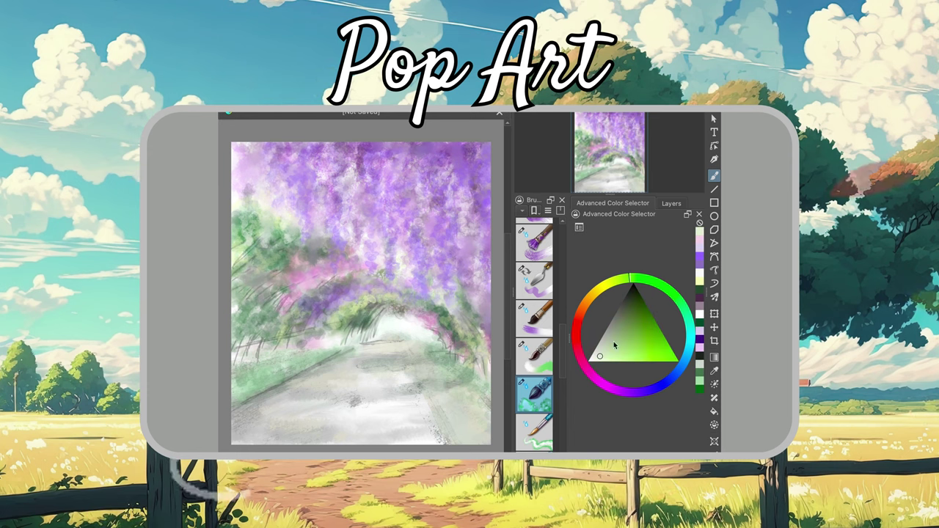
left_click(620, 391)
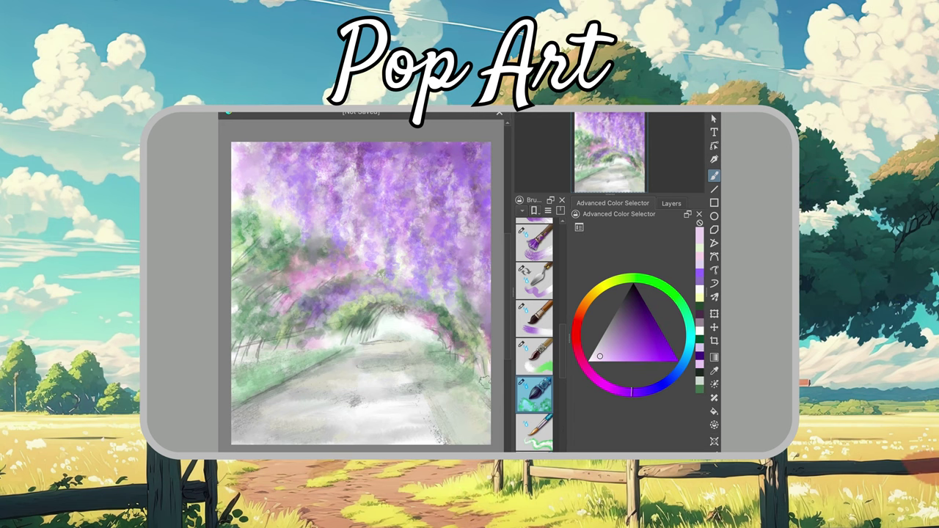
left_click(650, 317)
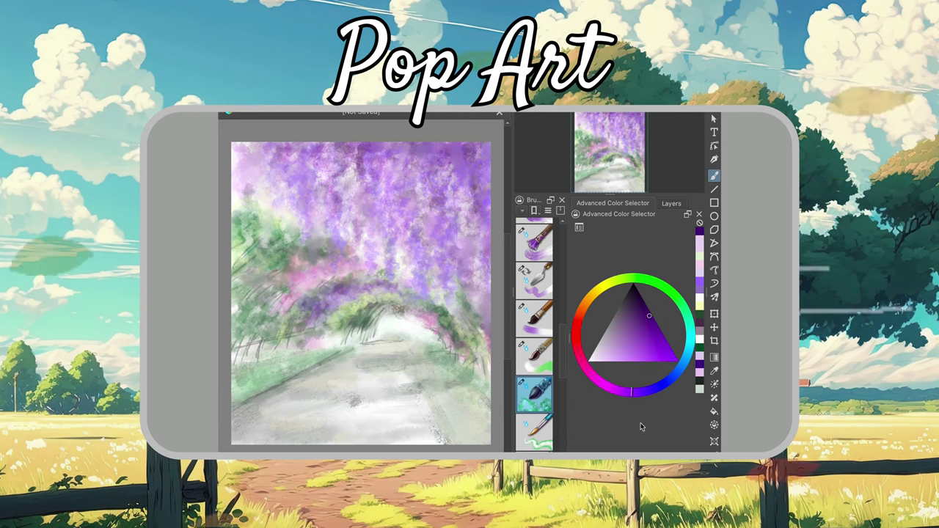
left_click(599, 348)
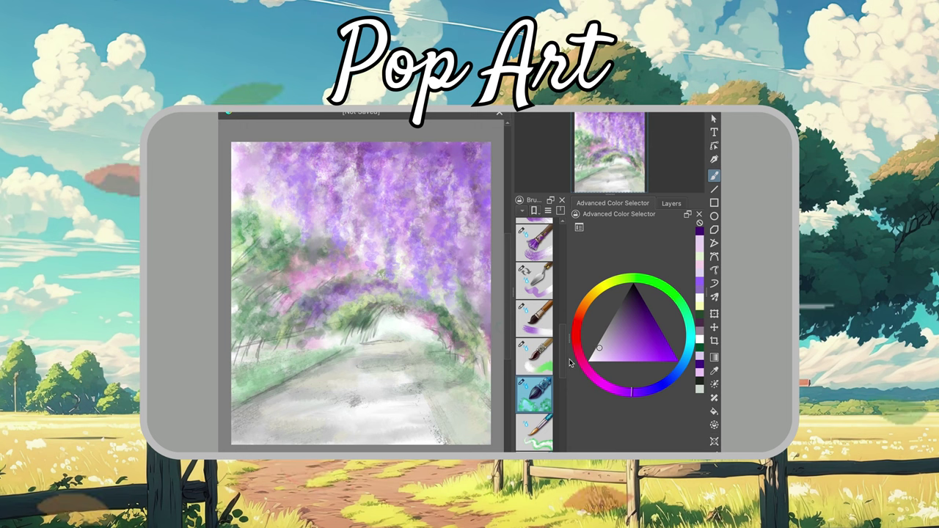
left_click(636, 279)
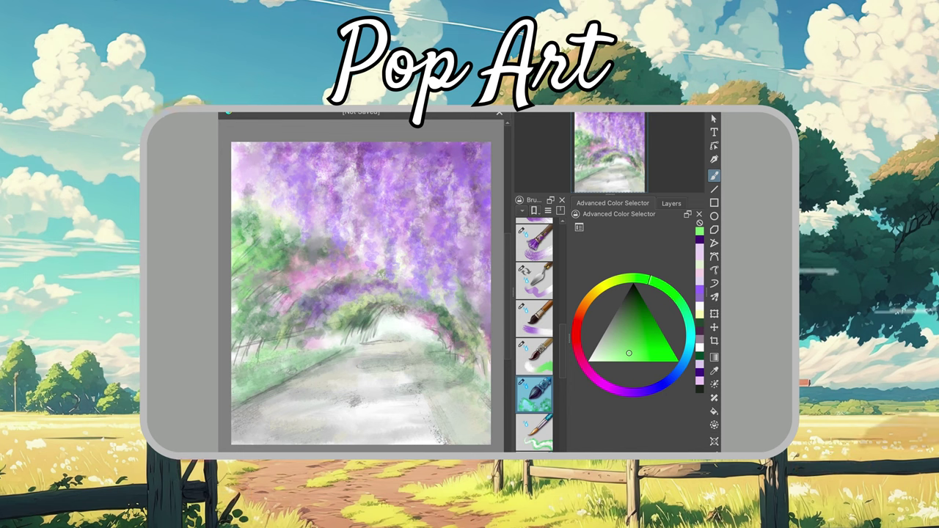
left_click(606, 359)
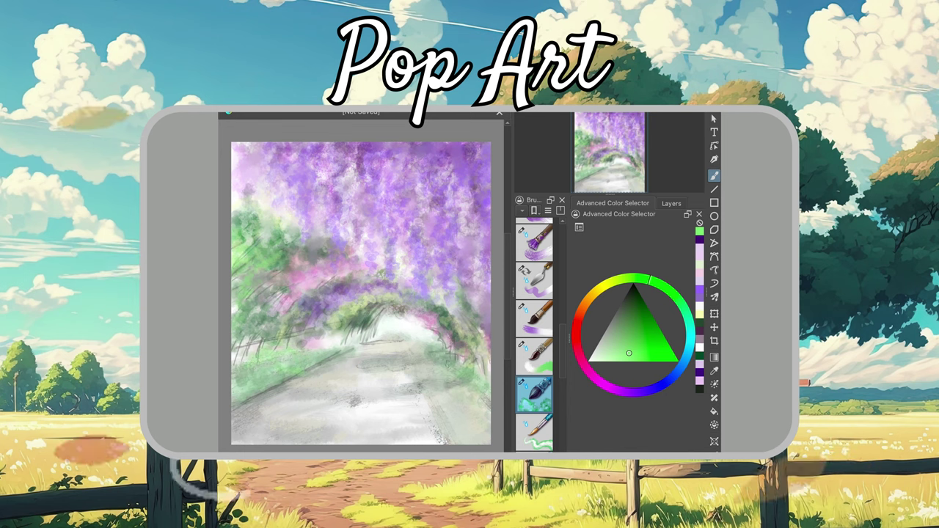
left_click(594, 349)
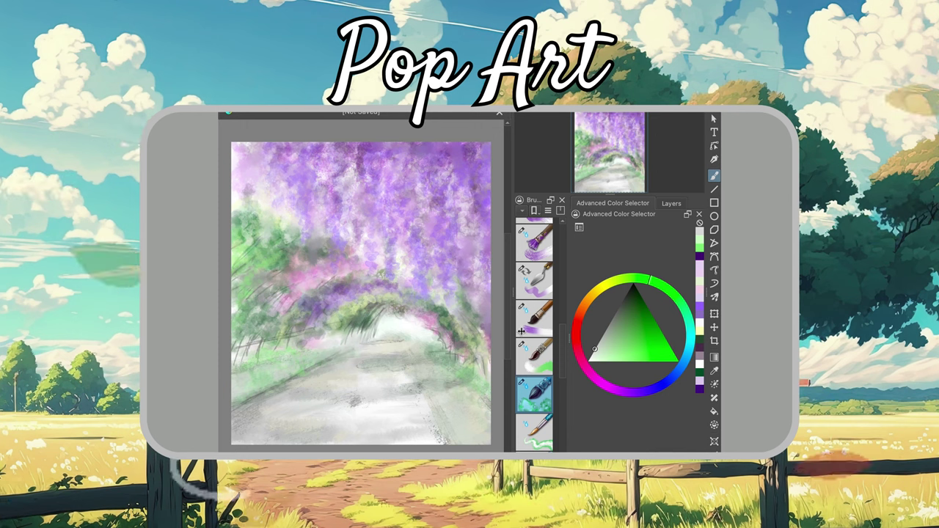
Switch to a blending brush and pick a darker grey-green for the path's right edge.
left_click(534, 317)
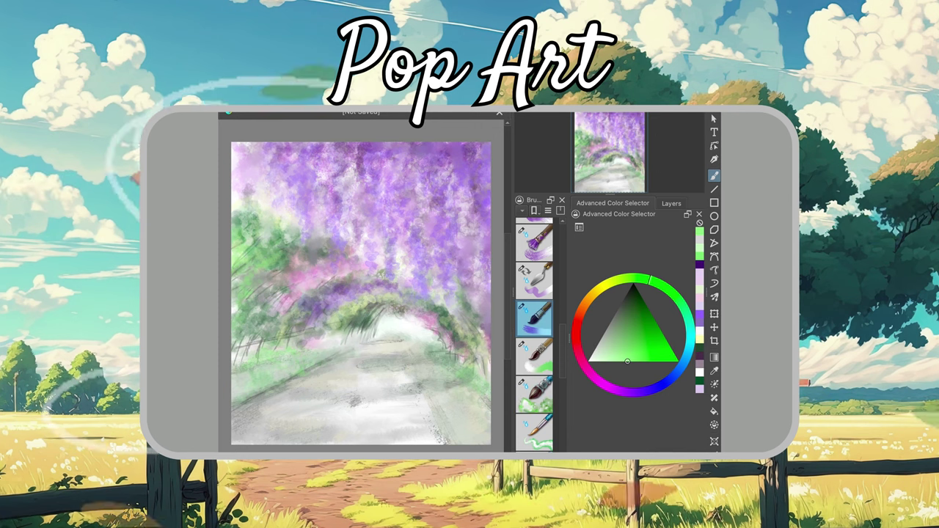
left_click(607, 327)
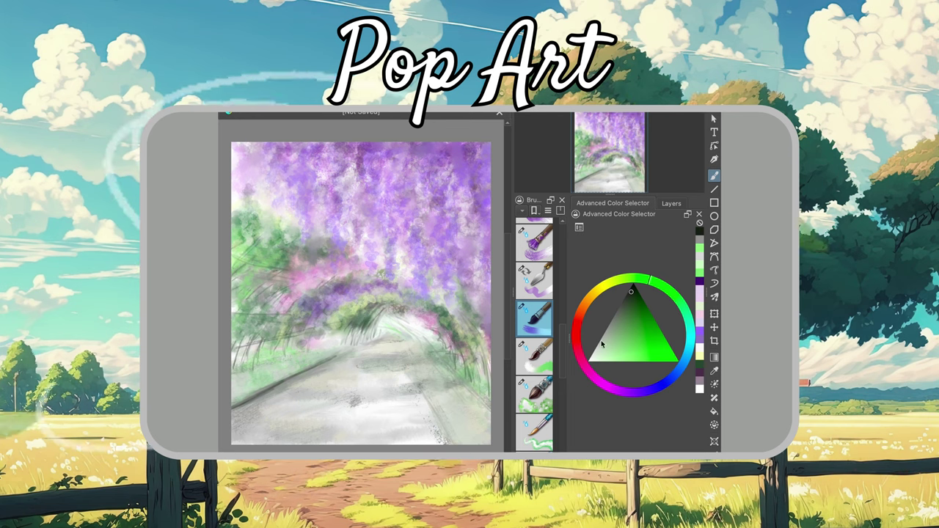
left_click(534, 356)
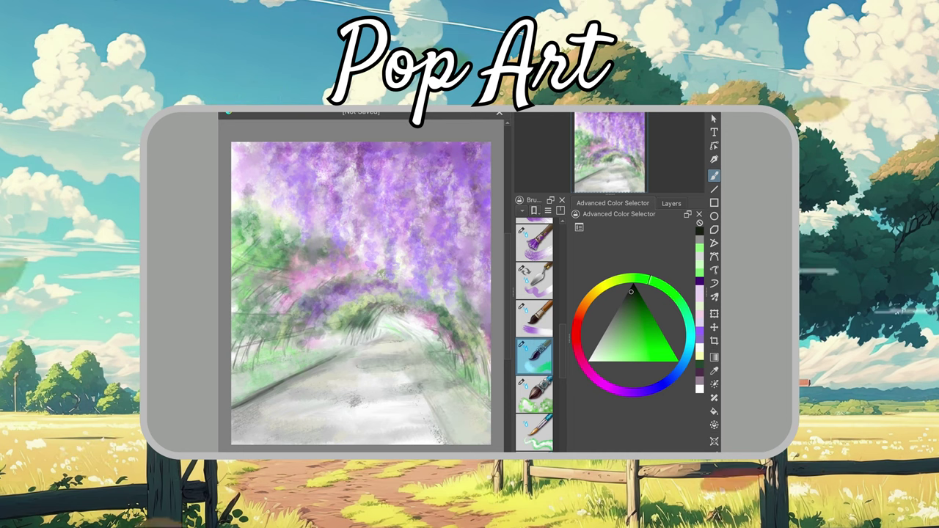
Smudge the path with the palette-knife brush and undo the dark grey smear at its bottom.
left_click(534, 280)
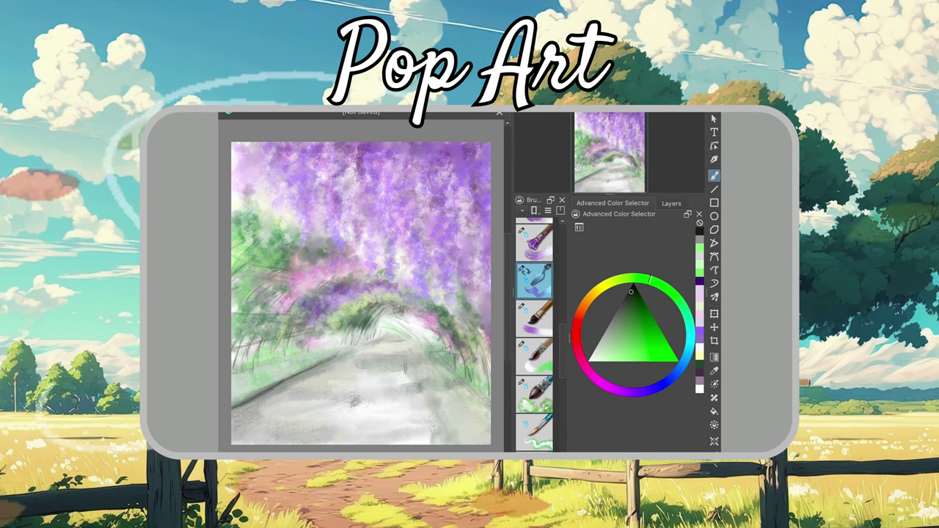
left_click_drag(405, 362, 401, 354)
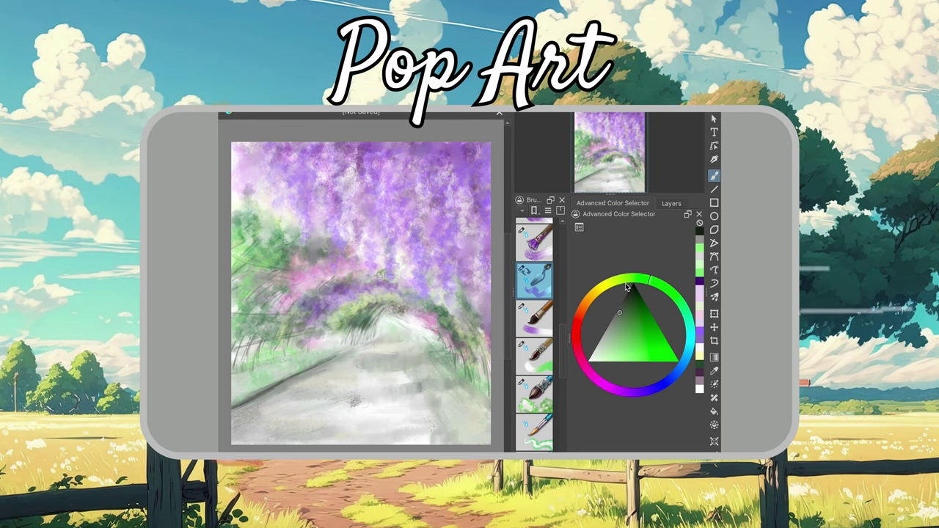
left_click_drag(301, 436, 386, 425)
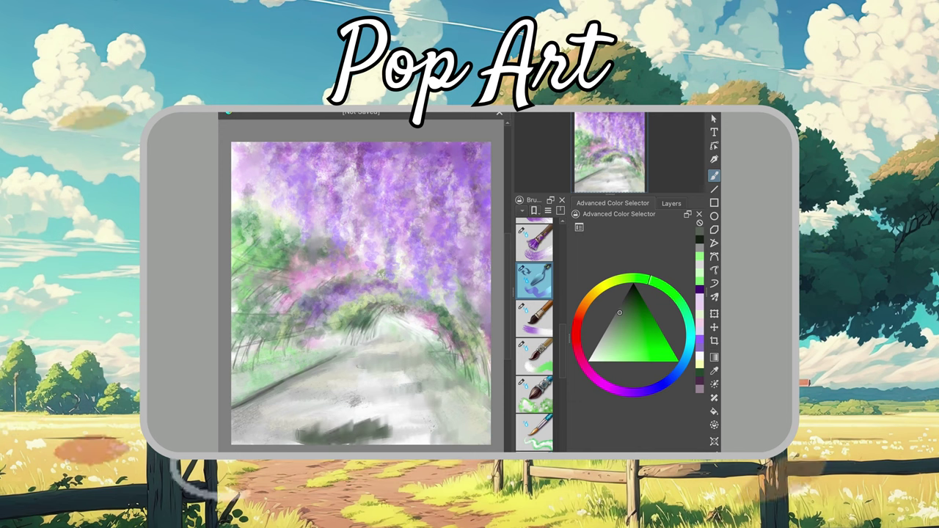
left_click_drag(297, 431, 385, 429)
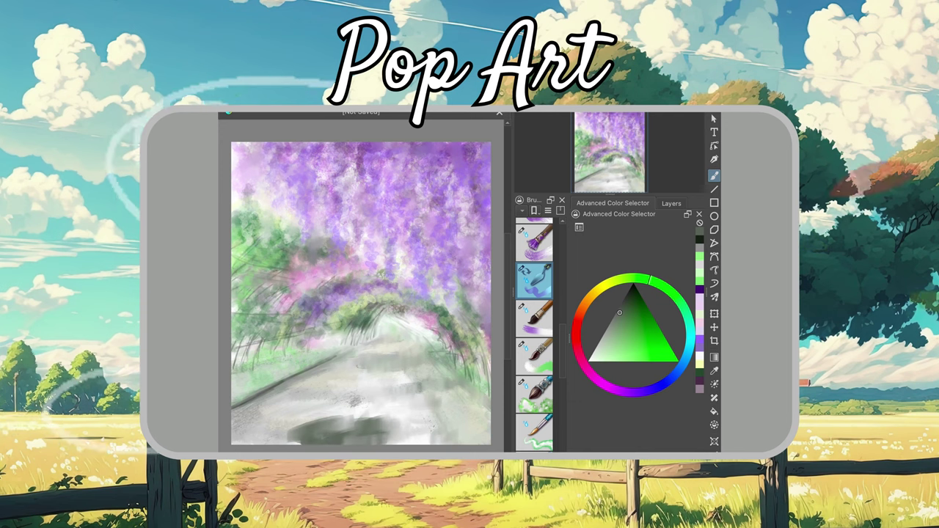
left_click(534, 393)
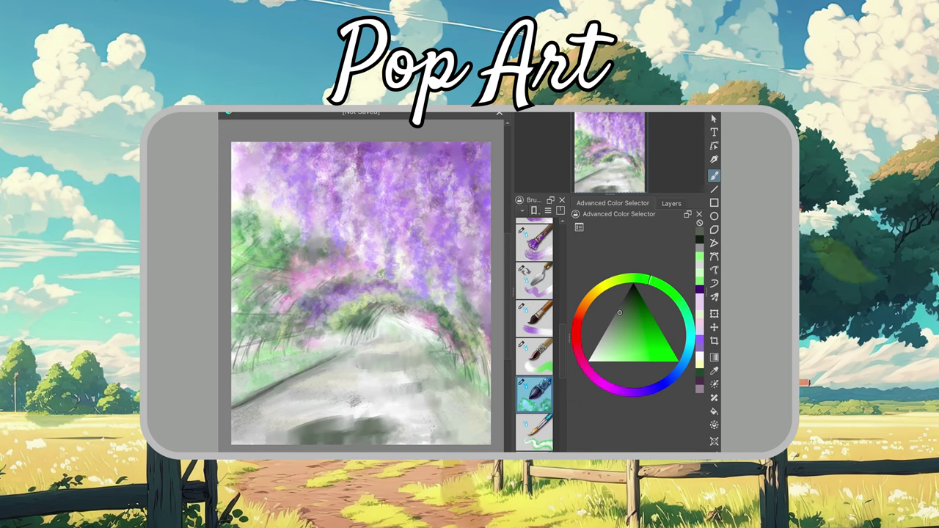
key("ctrl+z")
key("ctrl+z")
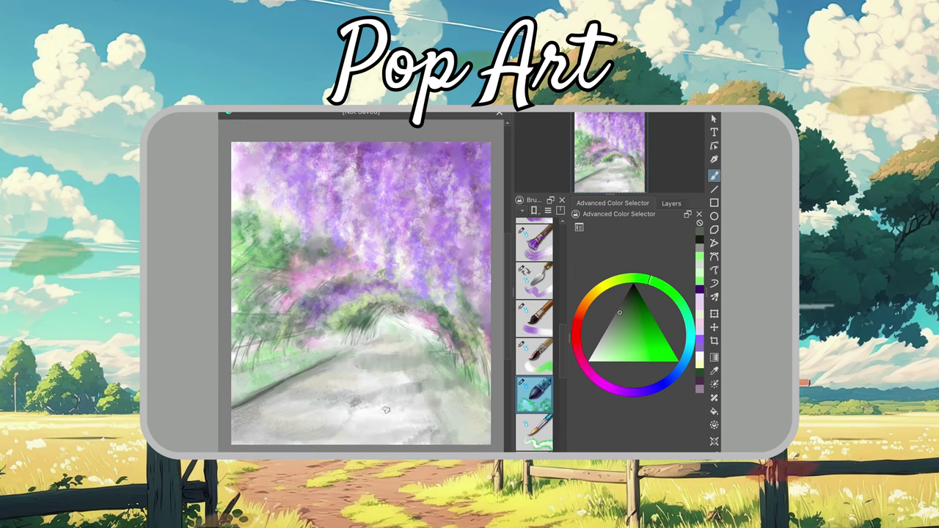
Change brush presets, pick white, and paint a light horizontal streak along the path.
scroll(534, 315, "down", 3)
left_click(534, 283)
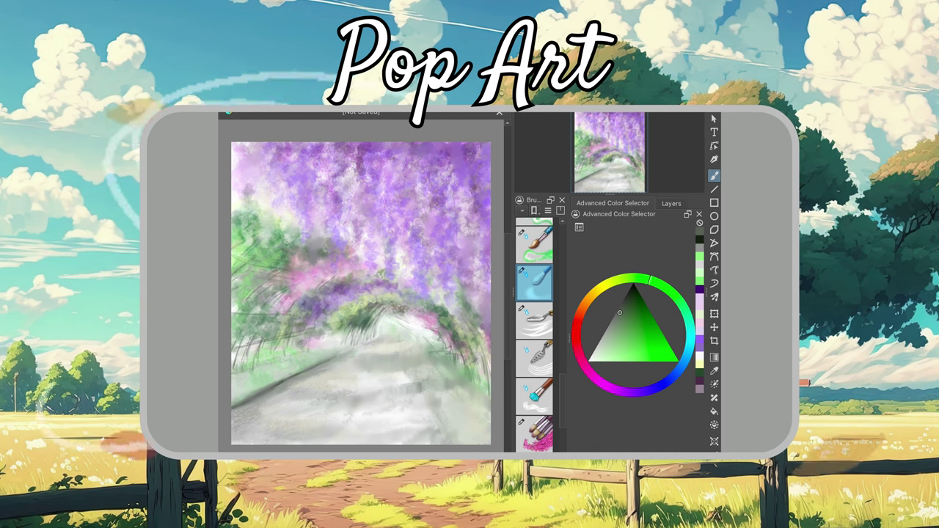
left_click(629, 289)
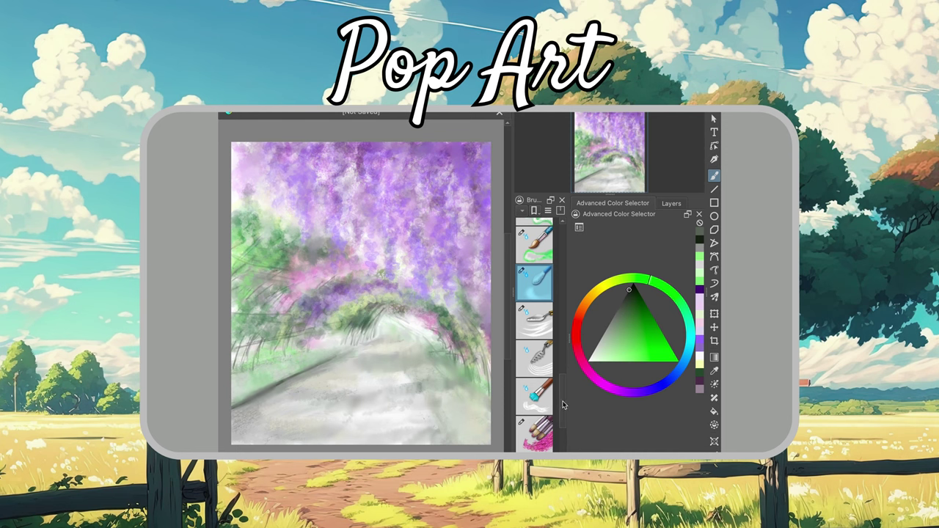
scroll(534, 366, "down", 3)
left_click(535, 382)
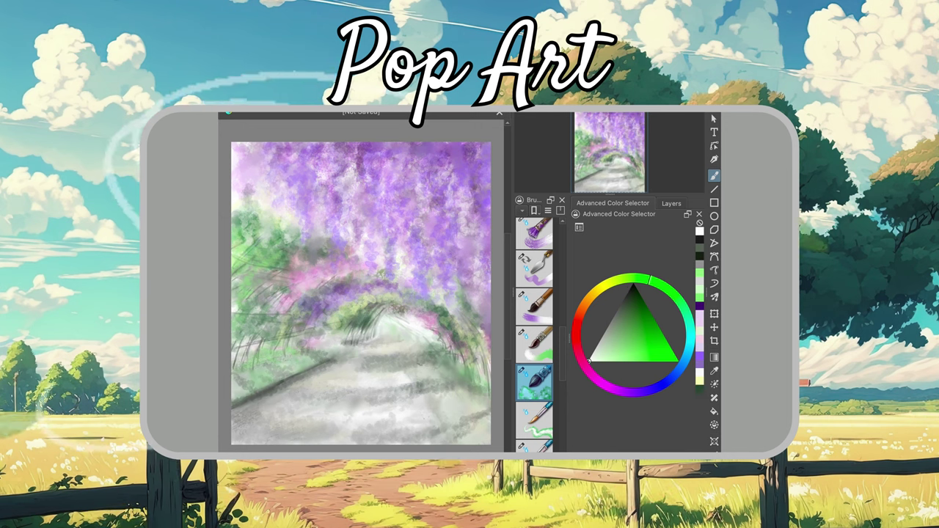
left_click(420, 365)
left_click_drag(475, 433, 438, 429)
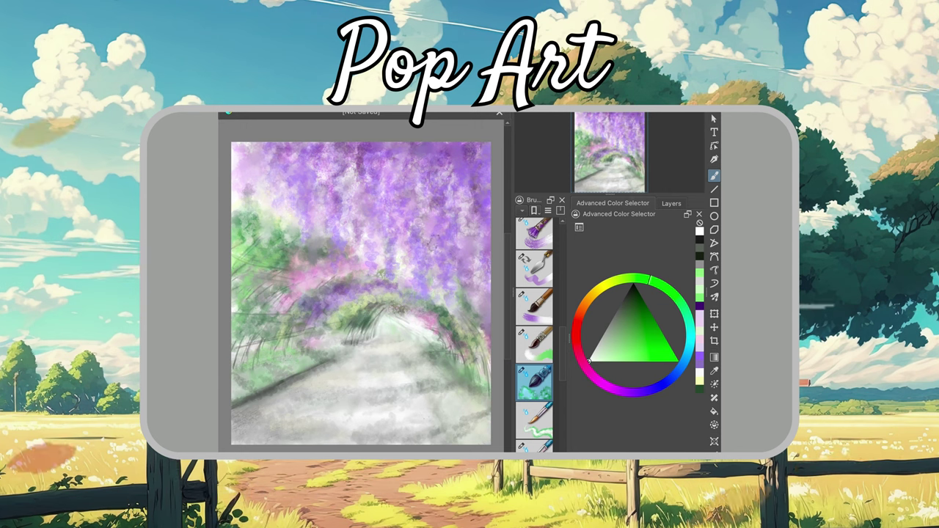
Paint dark purple over the upper canopy, sample lighter violet and lavender, and choose a thin vine brush.
left_click(631, 301)
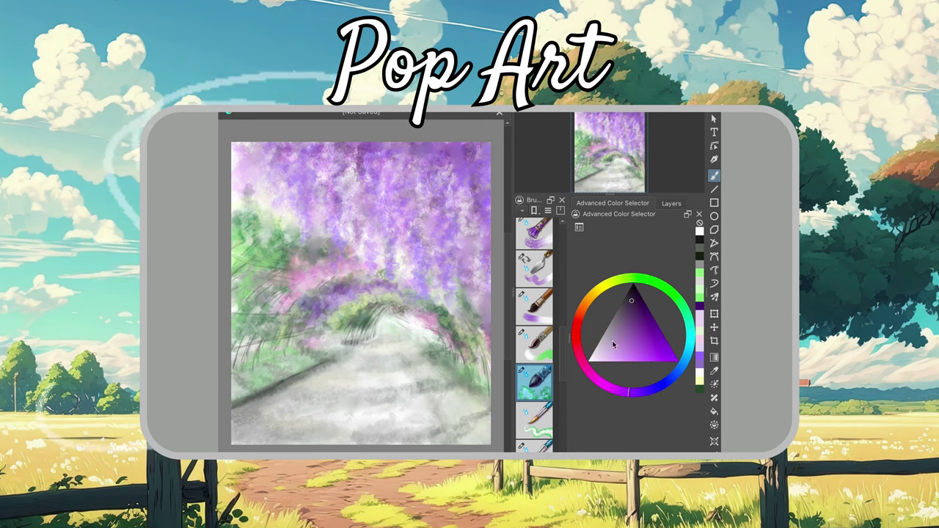
left_click_drag(440, 278, 400, 205)
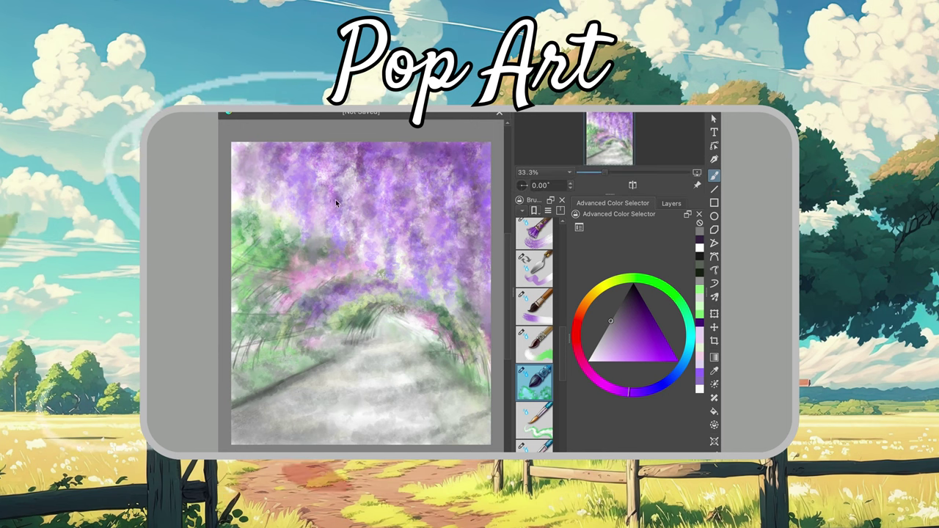
left_click(600, 349)
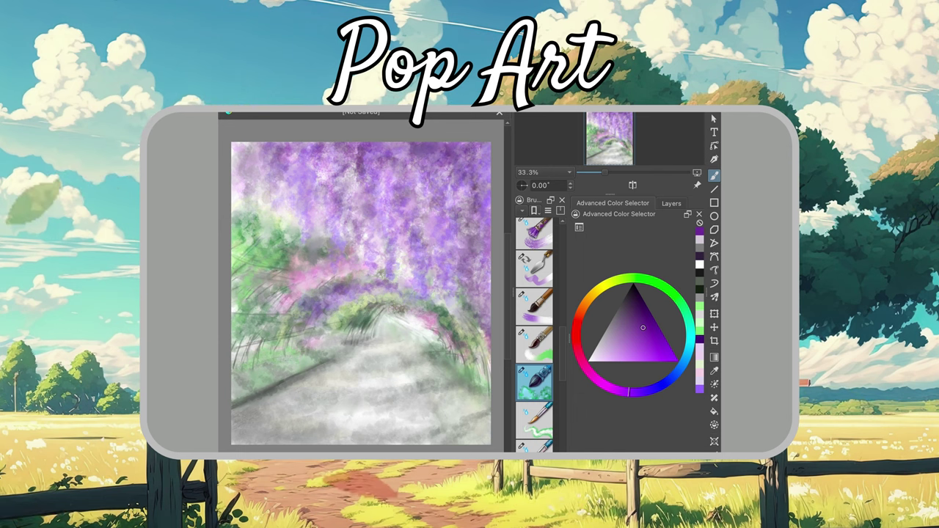
left_click(637, 302)
left_click(608, 364)
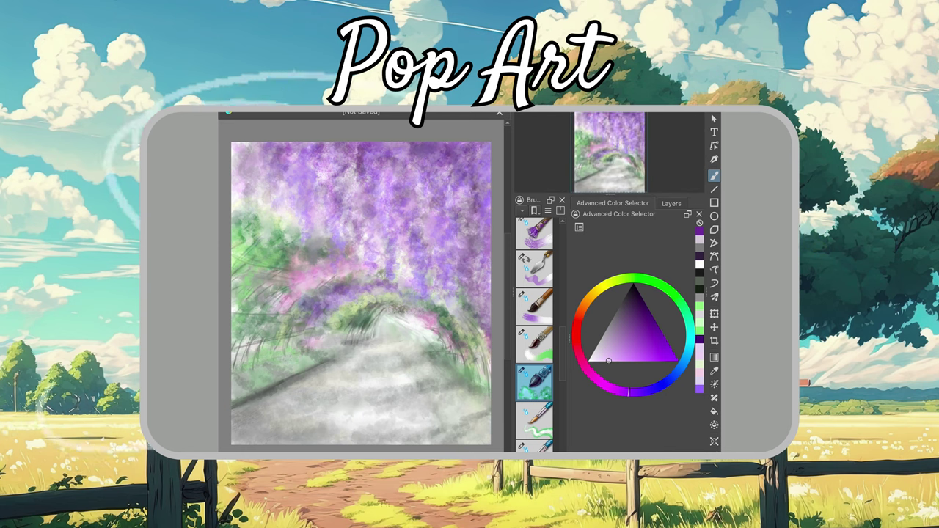
left_click(487, 183)
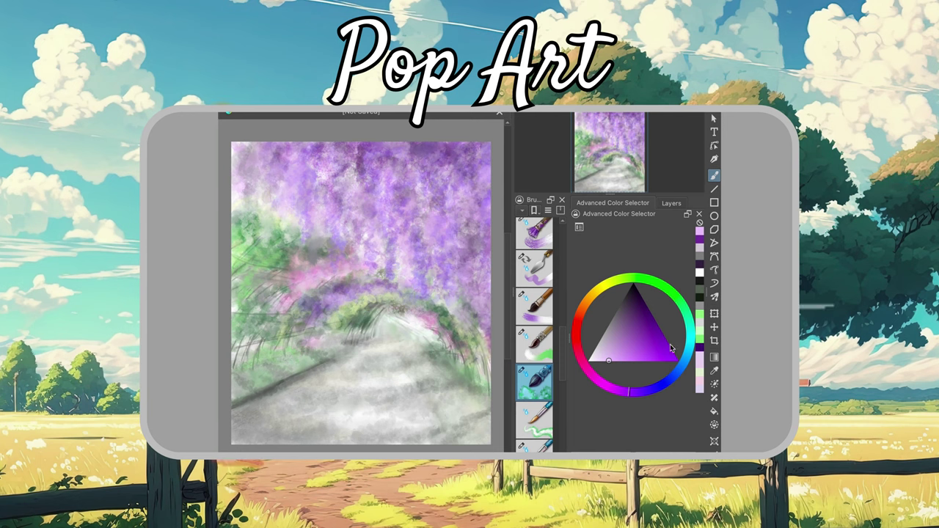
key("slash")
left_click(623, 325)
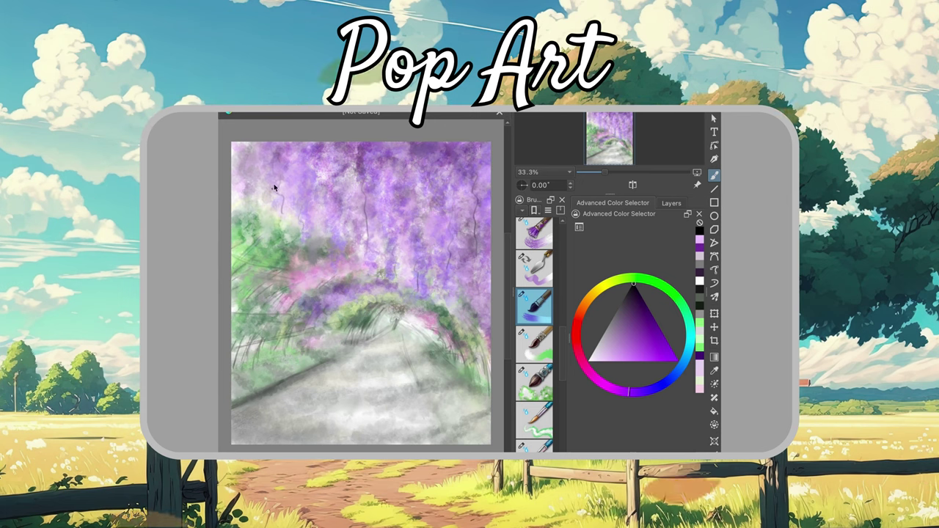
Draw thin dark vines in the upper left and sign the lower-left corner.
mouse_move(273, 184)
left_mouse_down()
mouse_move(299, 268)
mouse_move(349, 274)
left_mouse_up()
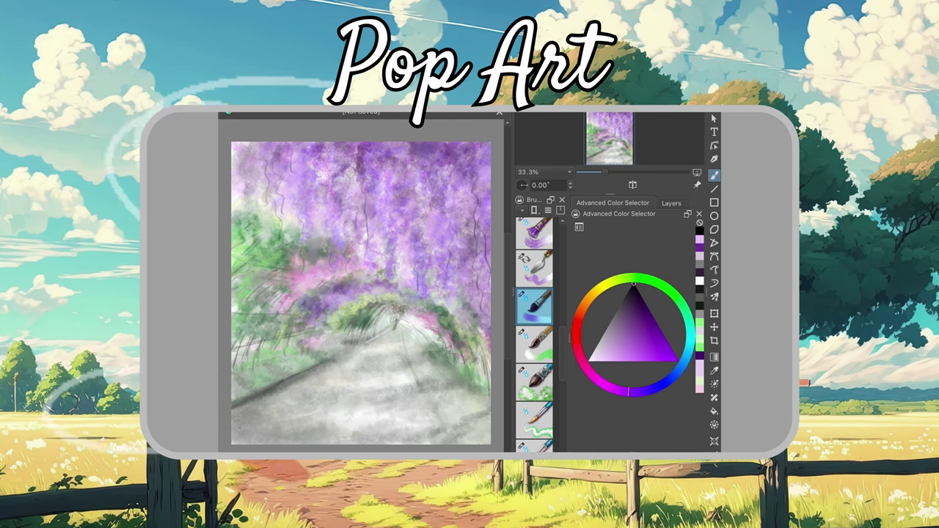
mouse_move(234, 440)
left_mouse_down()
mouse_move(245, 409)
mouse_move(271, 411)
left_mouse_up()
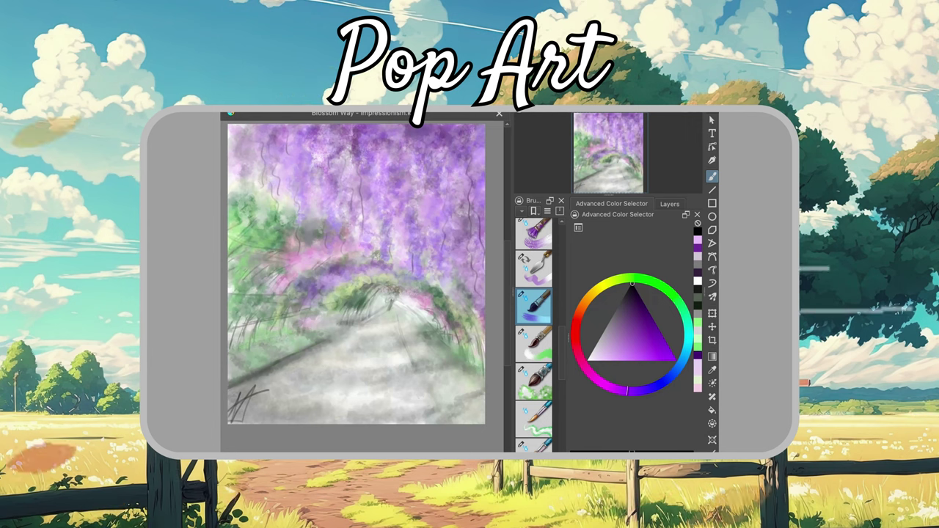
left_click(534, 383)
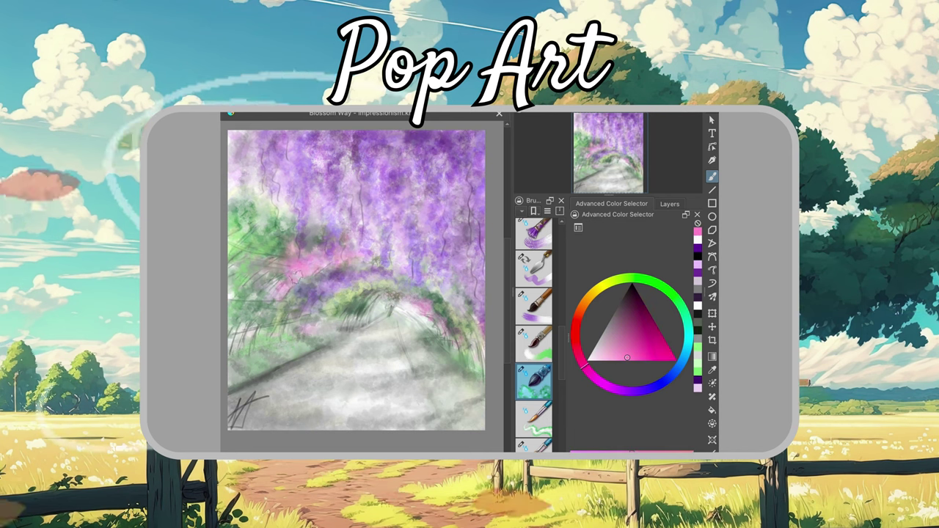
Pick a purple shade, then lighter and yellow-green shades for foliage accents.
left_click_drag(614, 379, 613, 281)
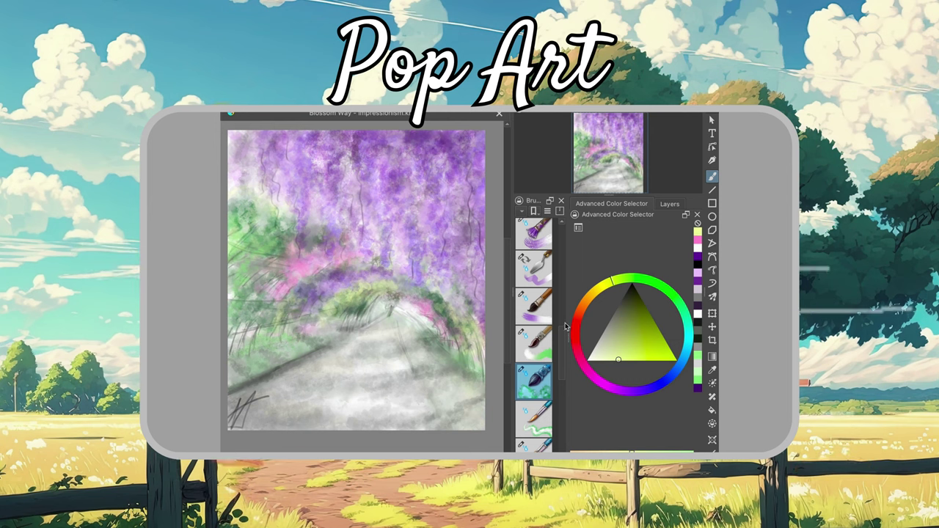
left_click(631, 391)
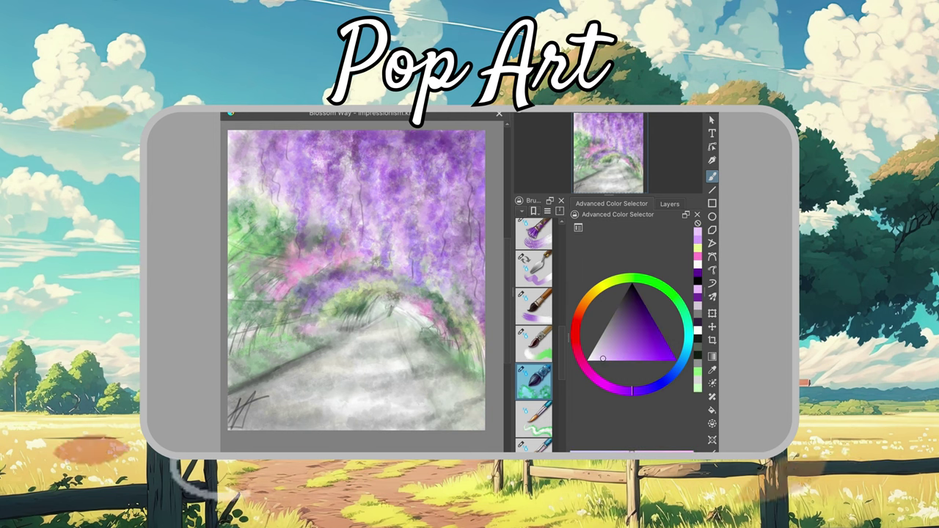
left_click(605, 327)
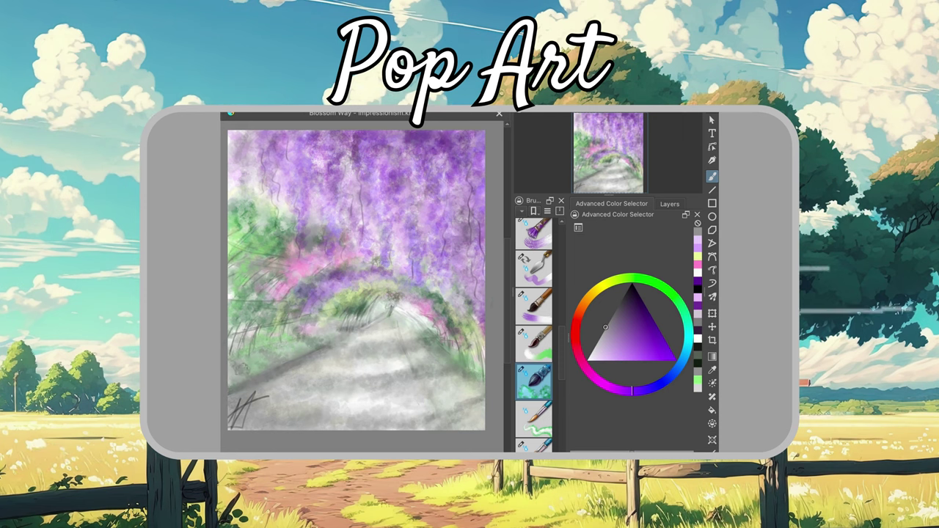
left_click(671, 294)
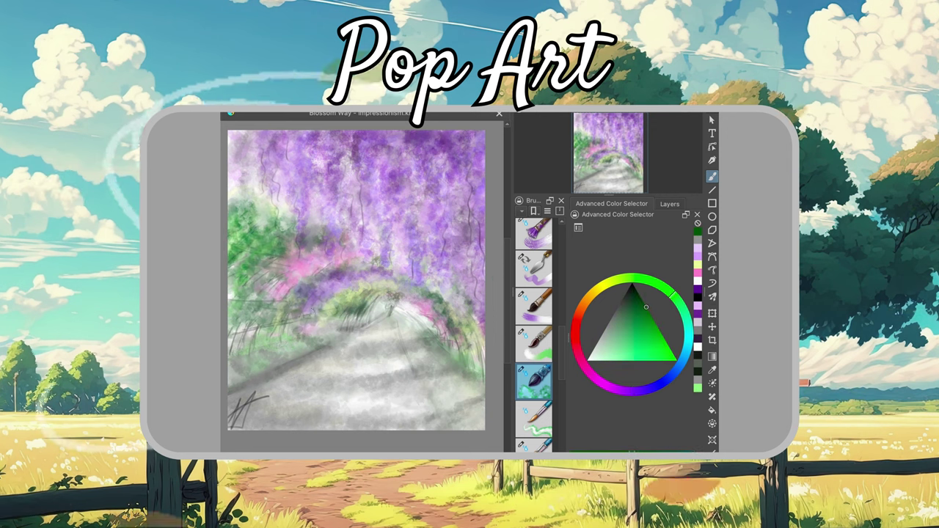
left_click(604, 356)
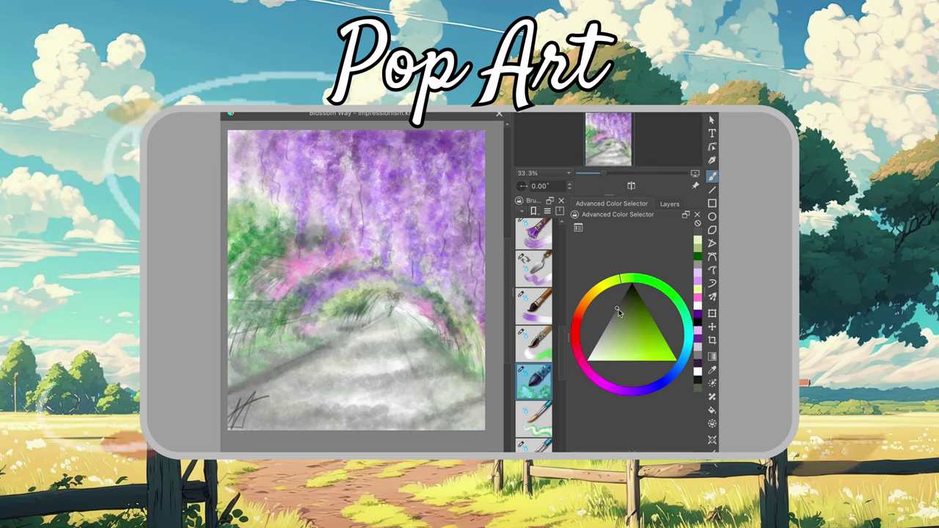
left_click(607, 341)
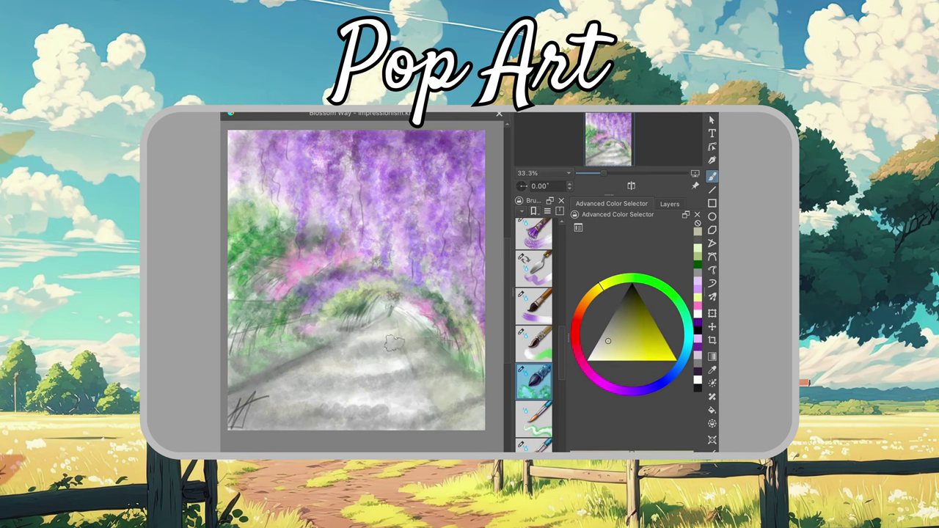
key("slash")
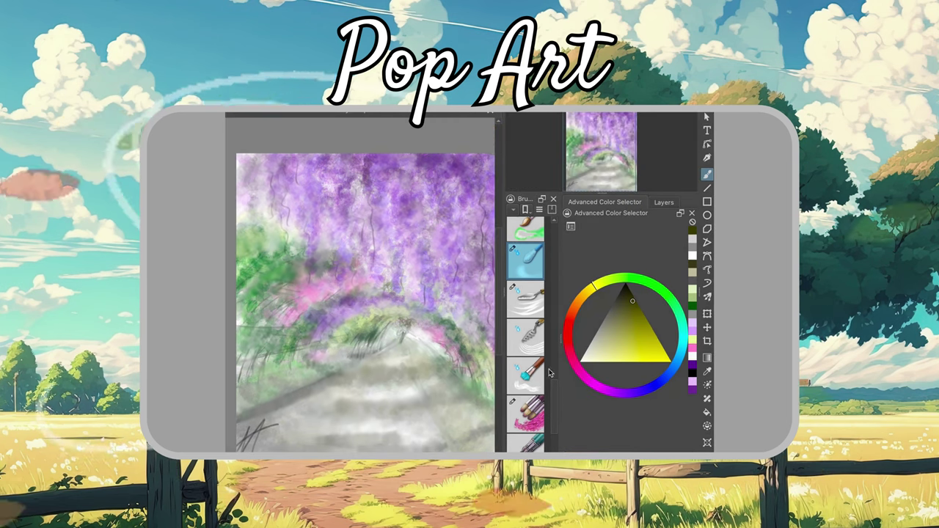
Paint light lavender strokes into the upper-left blossoms and thin dark vines into the canopy.
mouse_move(552, 373)
left_mouse_down()
mouse_move(559, 335)
mouse_move(553, 357)
left_mouse_up()
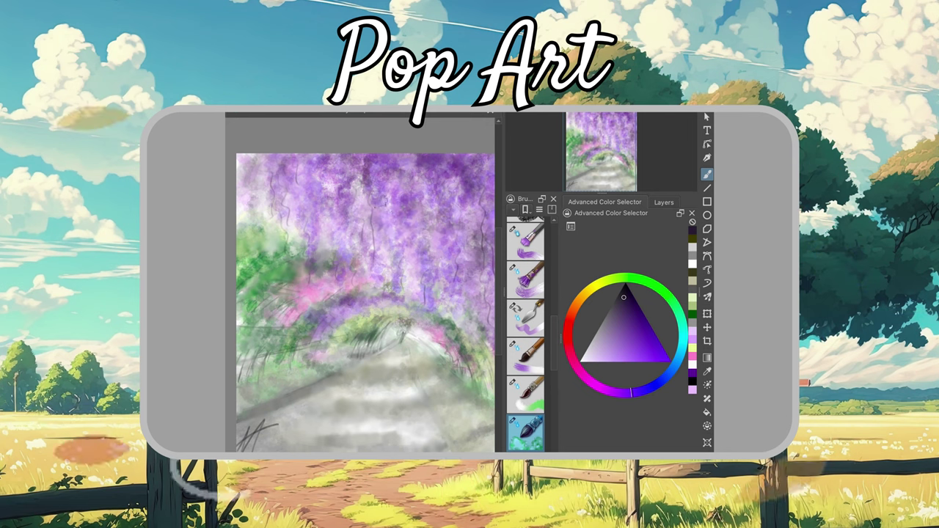
left_click(599, 355)
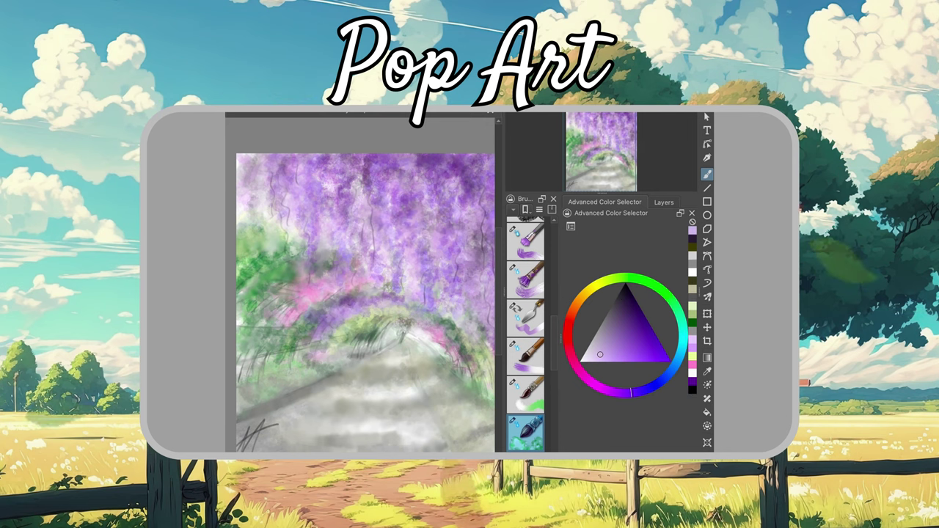
left_click_drag(367, 279, 289, 207)
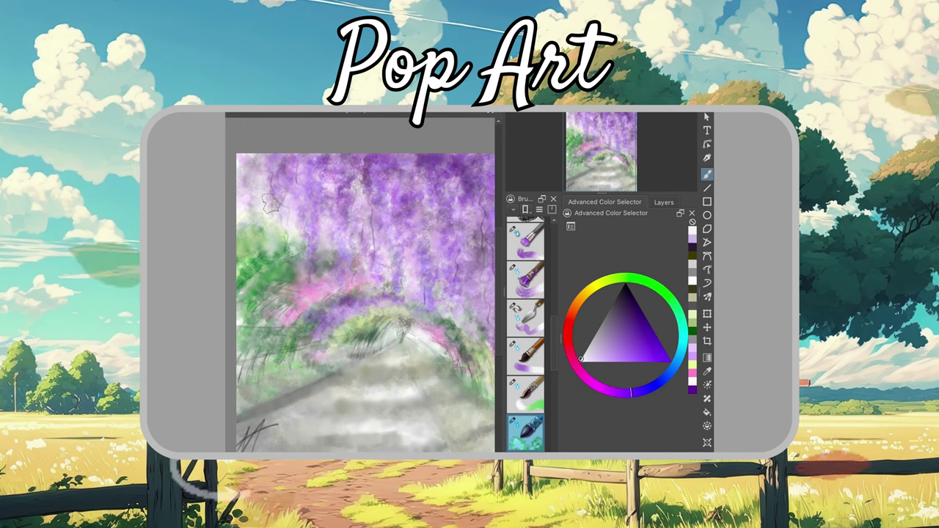
left_click_drag(493, 352, 469, 396)
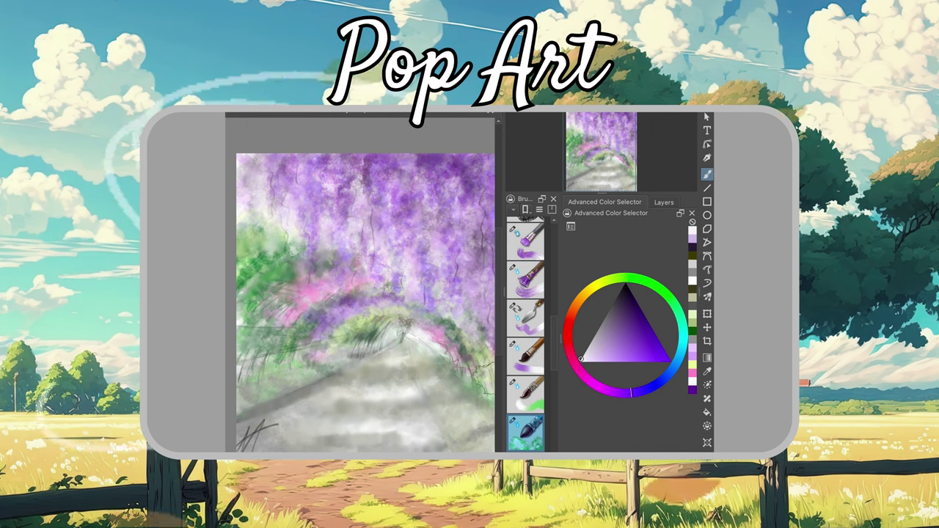
Add purple blossom strokes on the upper canvas, lighten toward pale purple, then pick dark green.
left_click(623, 350)
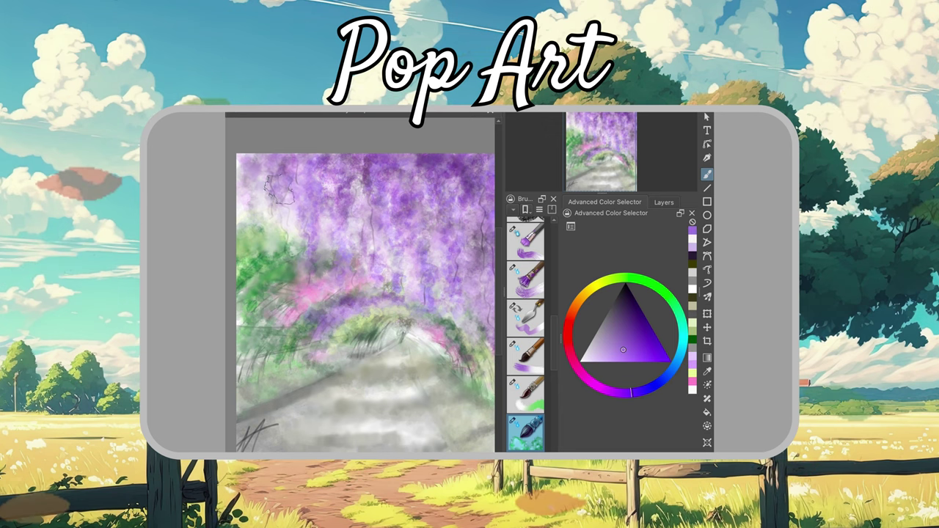
left_click_drag(293, 176, 323, 172)
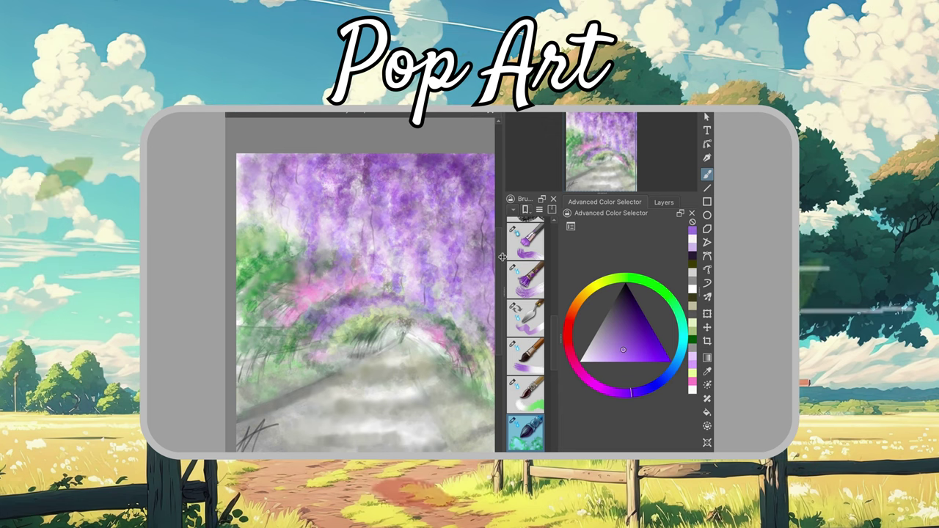
left_click(636, 345)
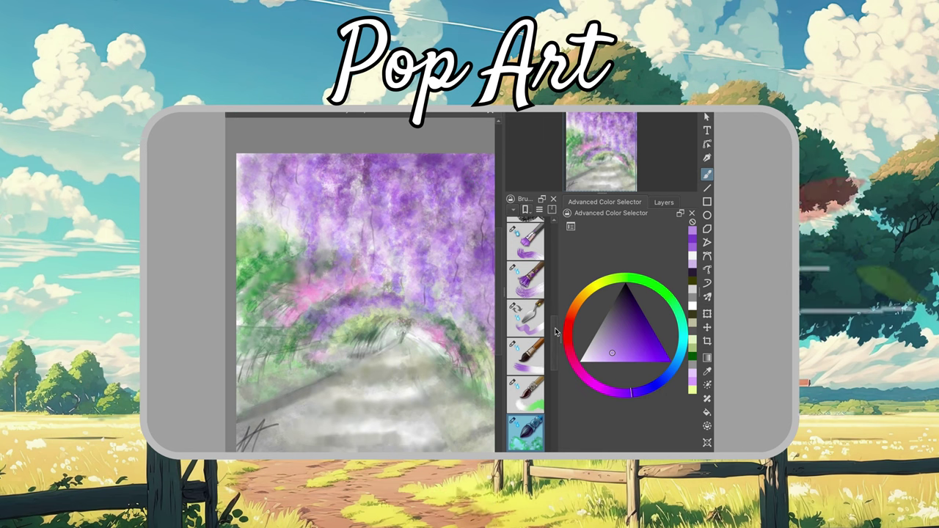
left_click_drag(609, 345, 579, 360)
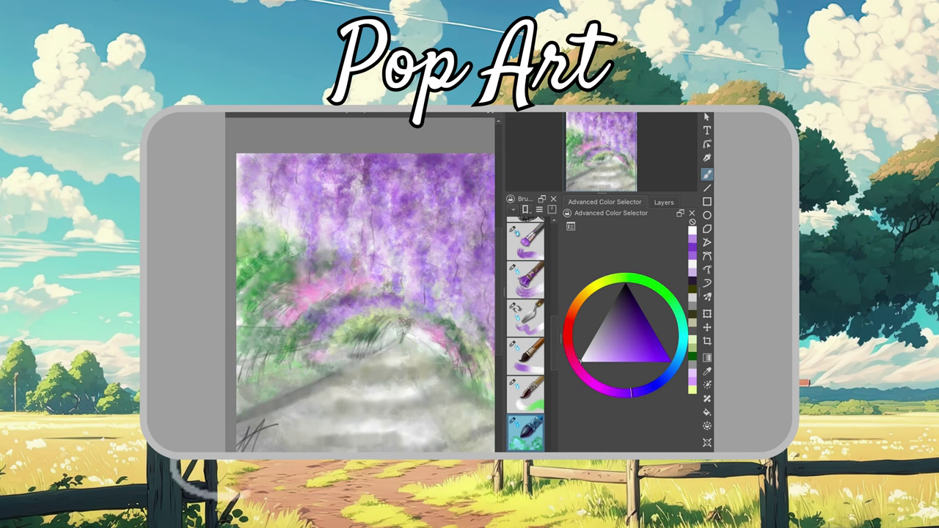
left_click(663, 289)
left_click(627, 301)
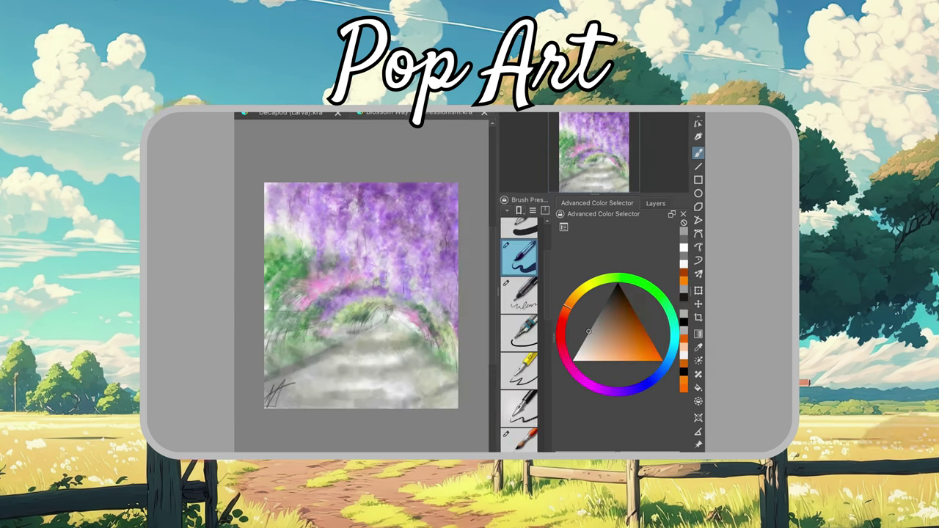
Switch to a softer brush preset and pick a pale pinkish-white from the magenta hue.
left_click(519, 293)
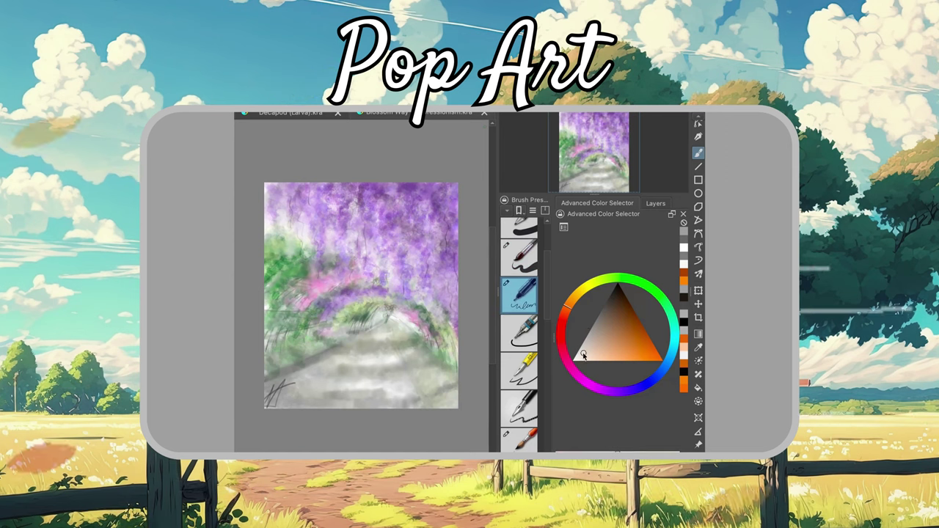
left_click(591, 376)
left_click_drag(591, 377, 599, 387)
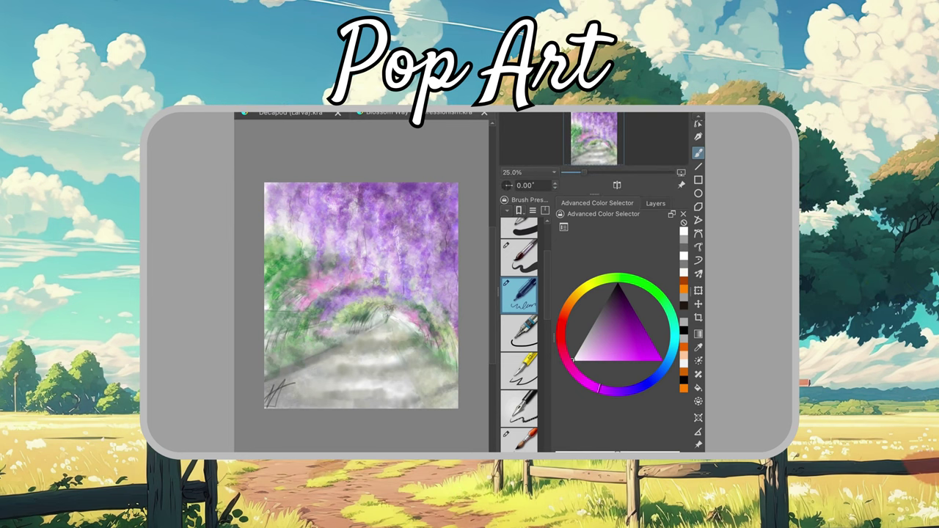
scroll(519, 330, "down", 5)
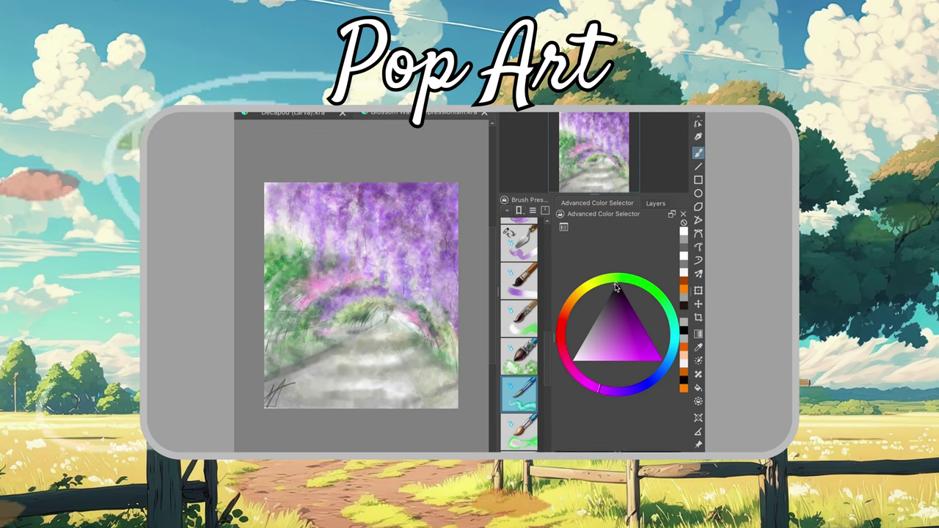
left_click(519, 356)
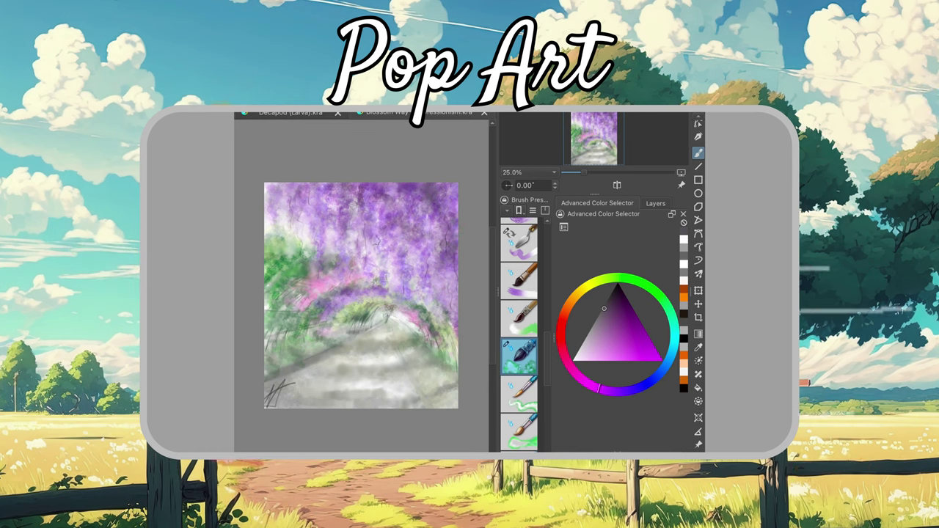
left_click(581, 361)
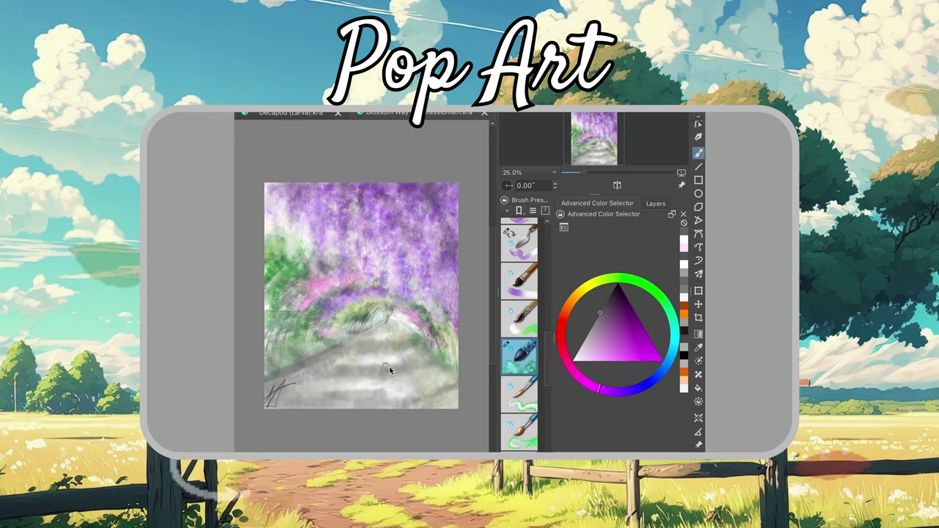
Select a textured brush preset for curly purple blossom detail.
left_click(520, 432)
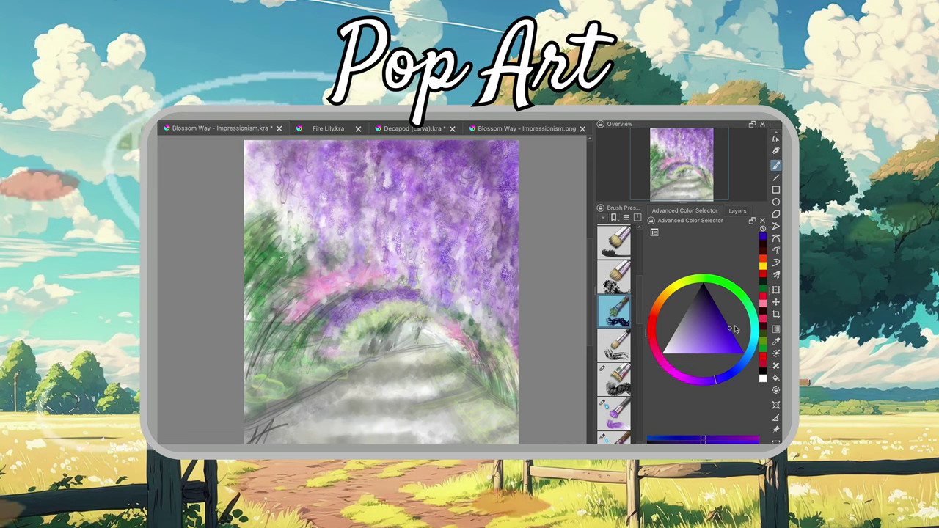
With the purple-stroke brush set to green, paint bright green strokes into the left foliage.
left_click(613, 411)
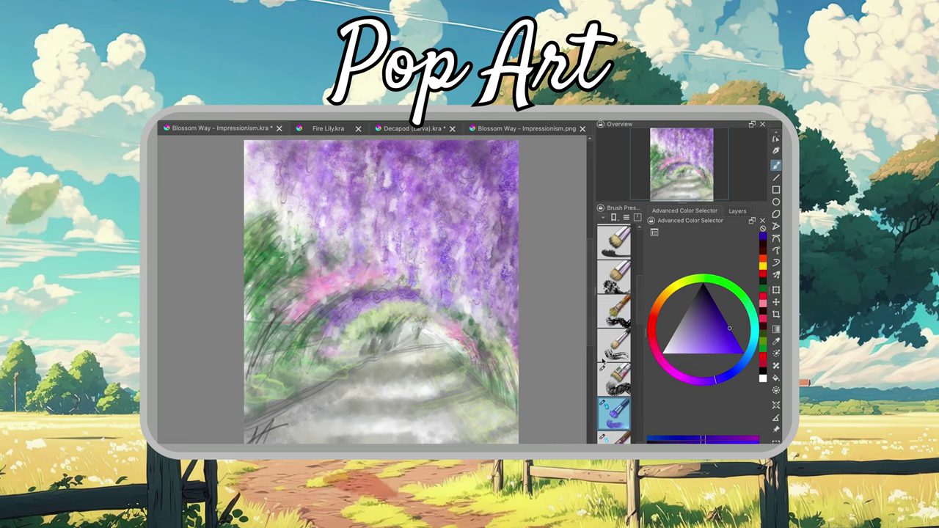
scroll(613, 337, "down", 2)
scroll(613, 338, "down", 2)
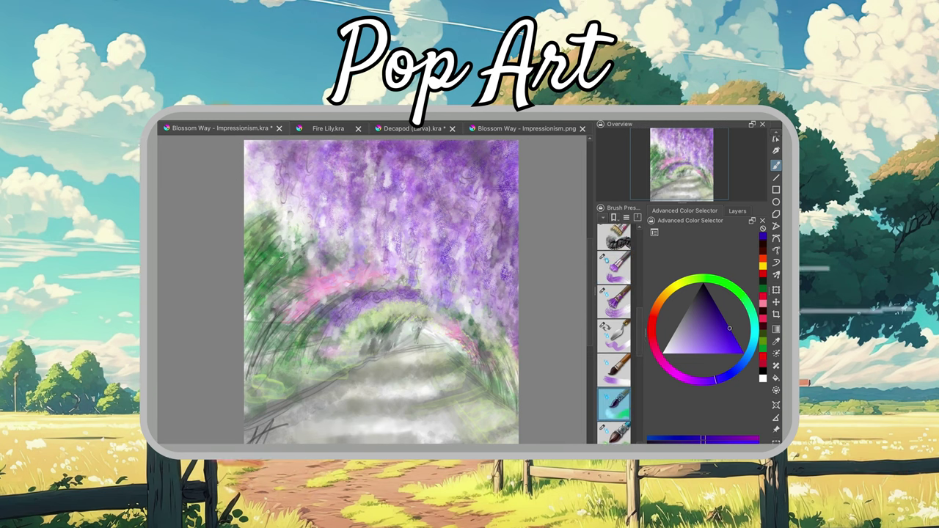
left_click(748, 297)
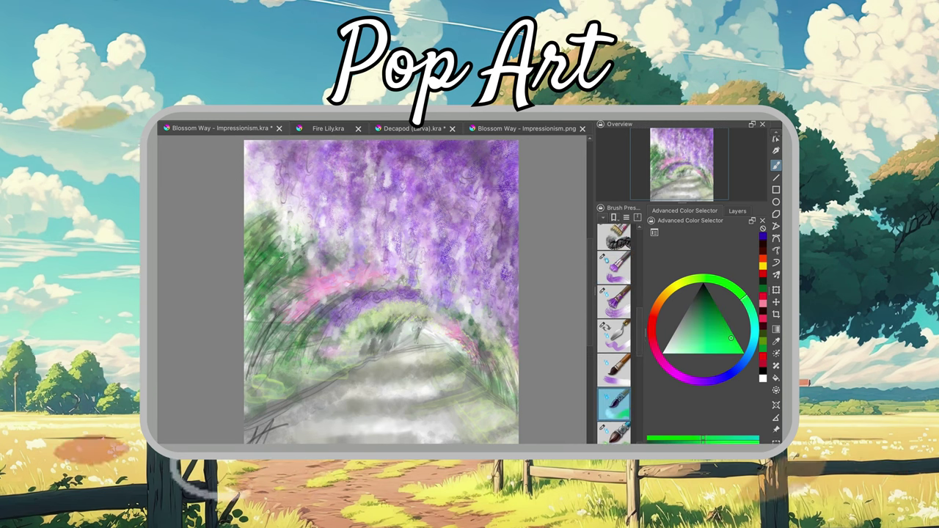
left_click_drag(266, 228, 253, 266)
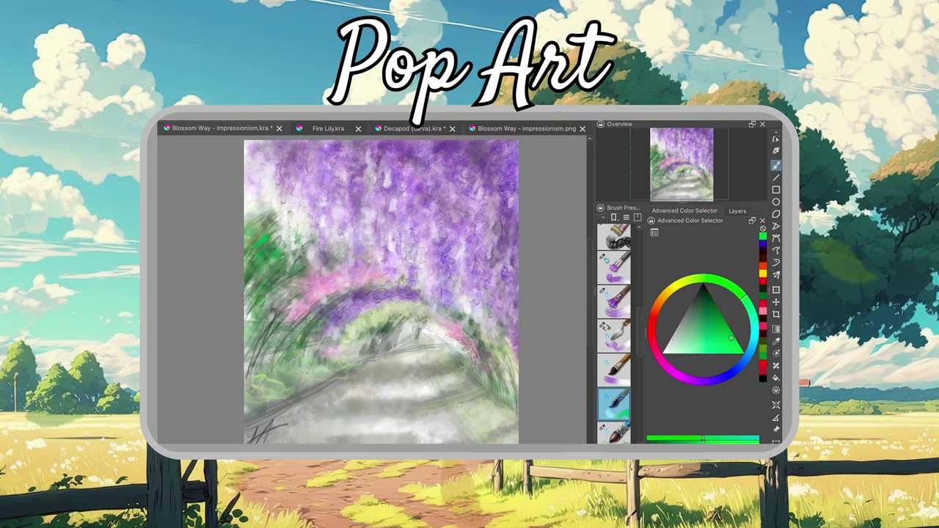
left_click(697, 342)
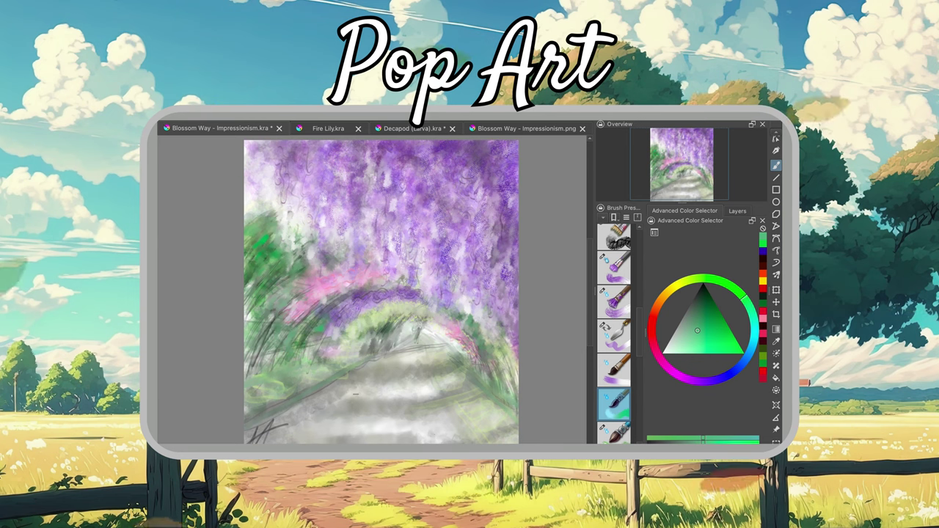
Set the hue to magenta and pick a deeper magenta for the blossom dabs.
left_click(666, 368)
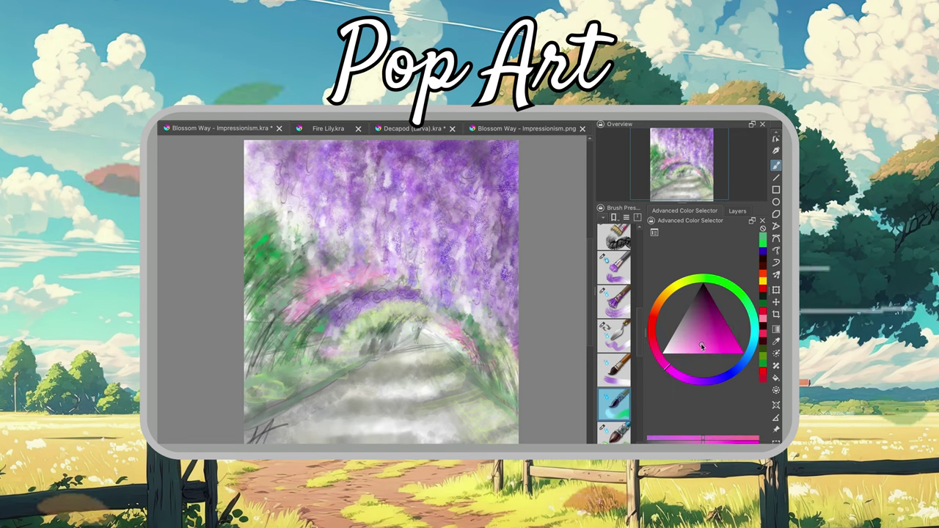
left_click(703, 350)
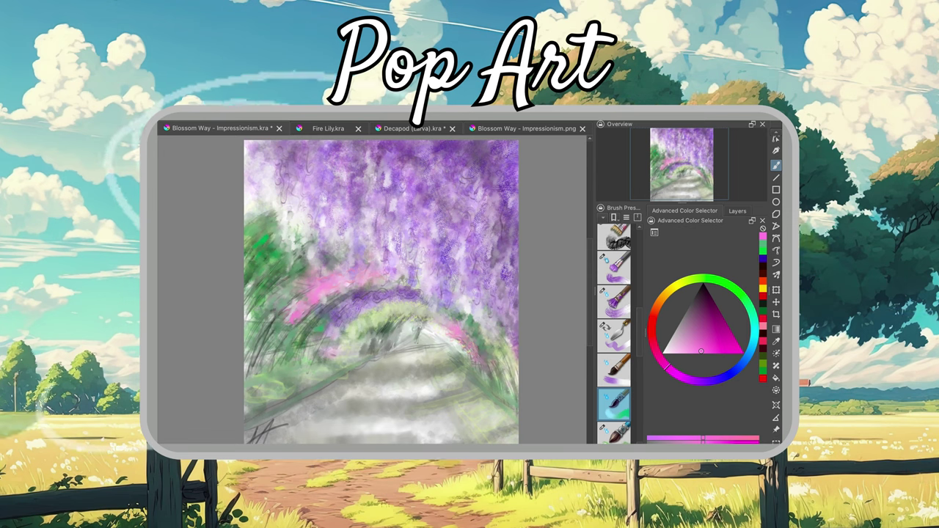
left_click(705, 320)
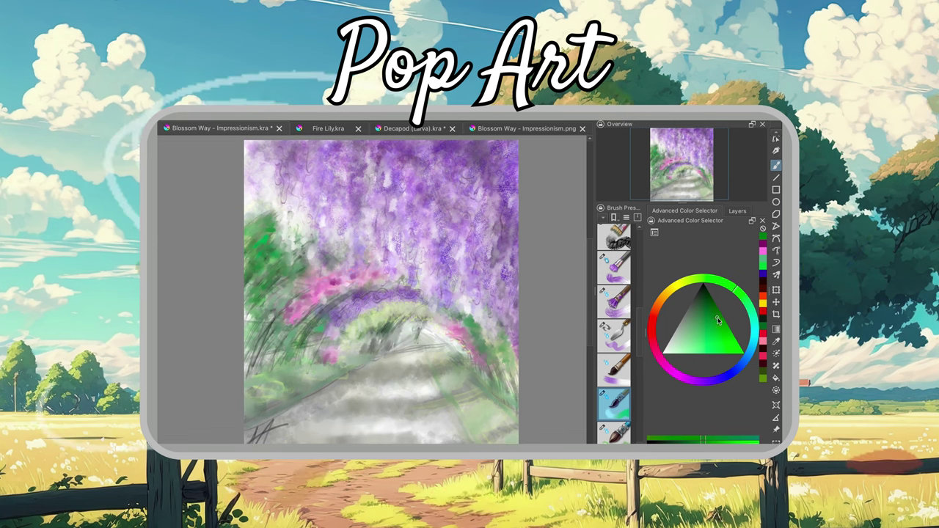
Pick a saturated bright green, soften it to a paler shade, and change brush preset.
left_click(672, 342)
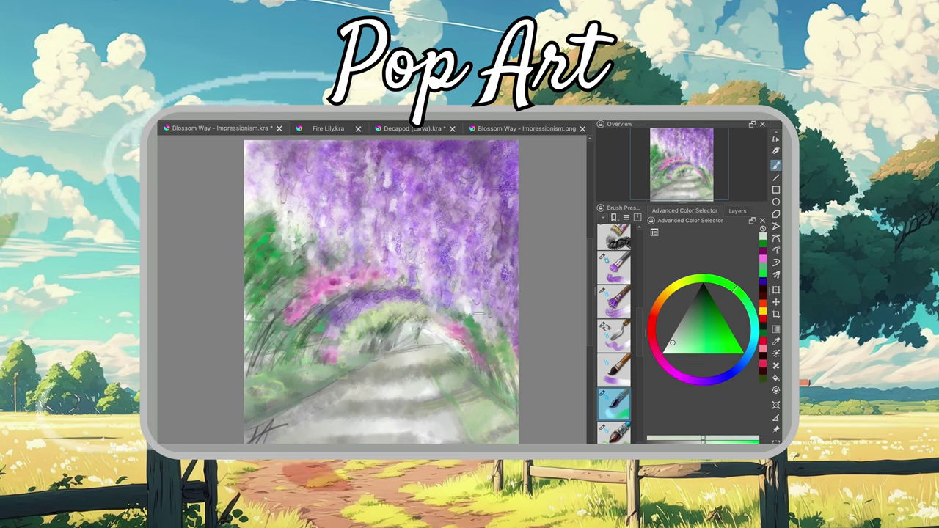
left_click(714, 312)
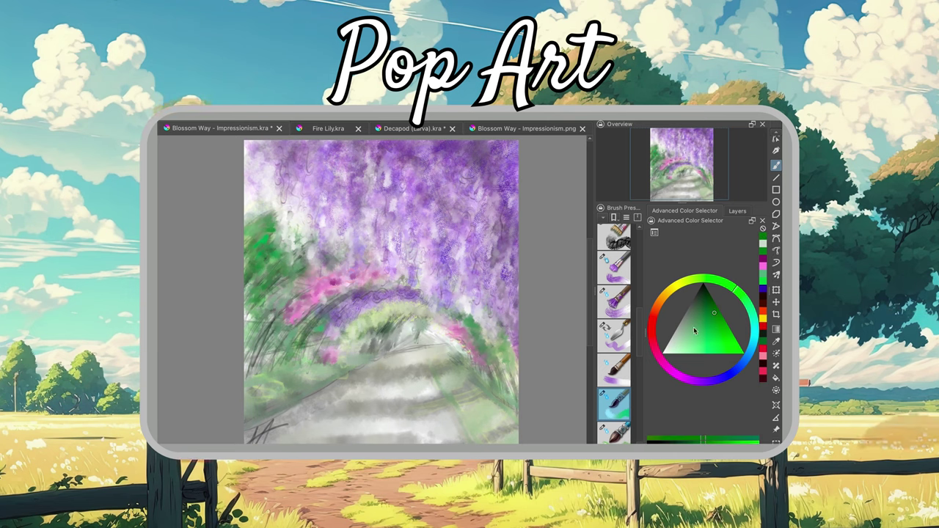
left_click(687, 312)
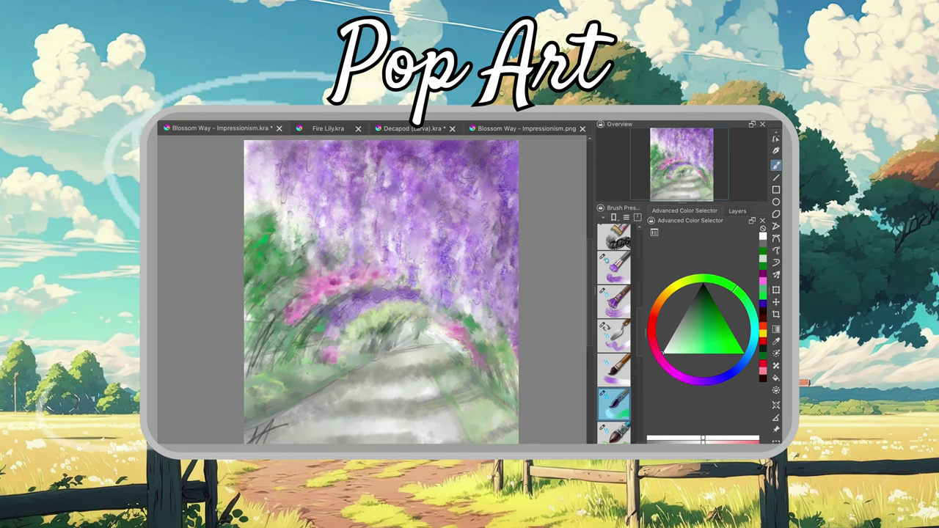
scroll(634, 375, "down", 3)
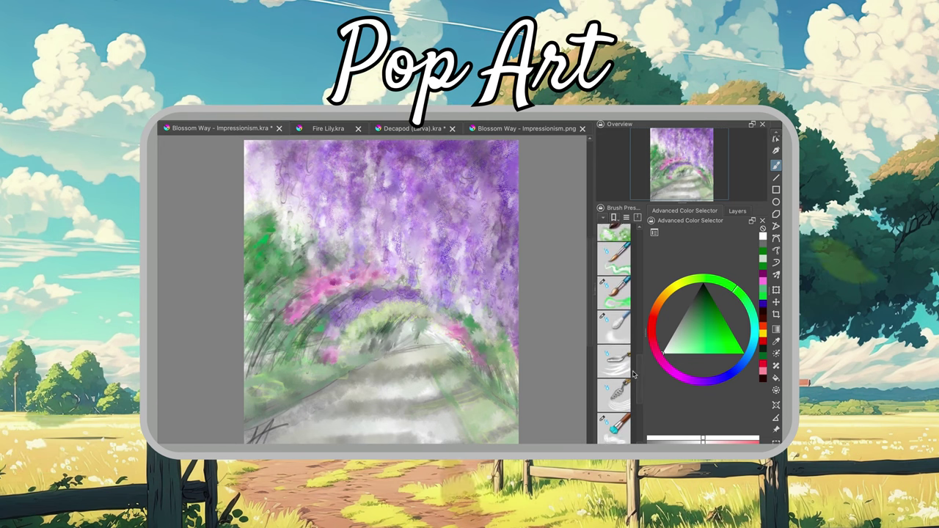
scroll(634, 375, "up", 1)
left_click(614, 297)
left_click(688, 345)
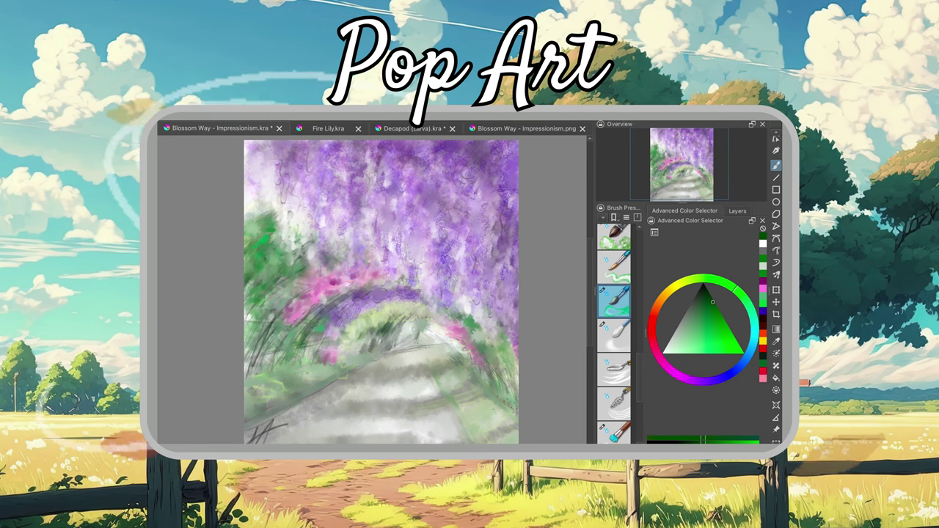
Turn the hue ring to cyan-blue and pick a very dark blue-green shade from the triangle.
left_click(748, 354)
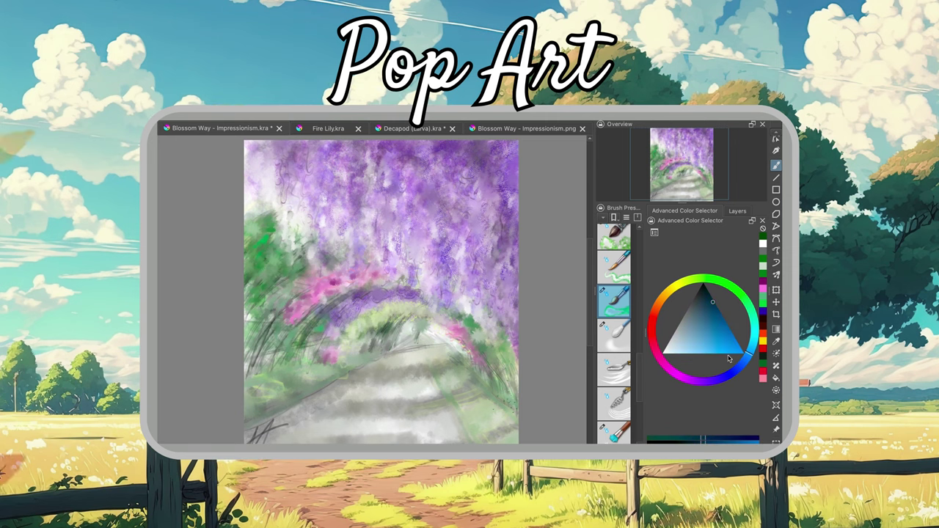
scroll(607, 333, "up", 1)
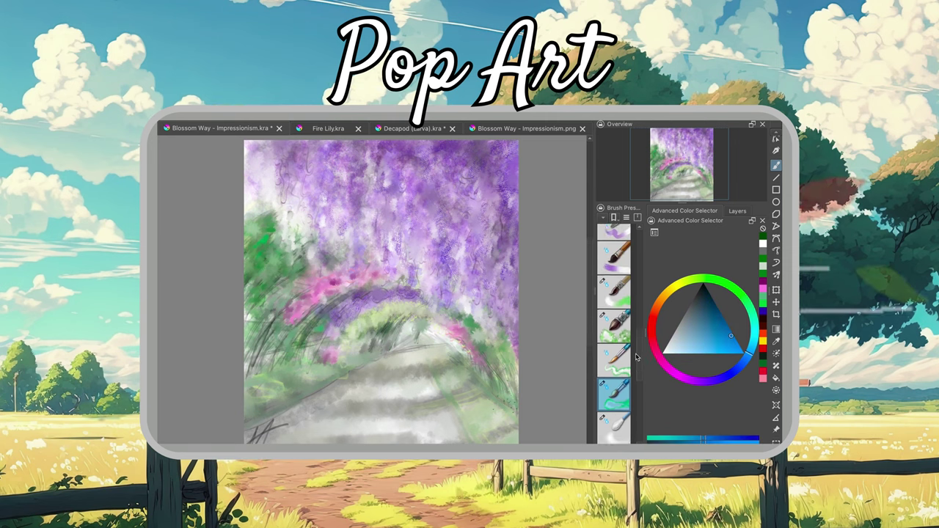
scroll(608, 333, "up", 1)
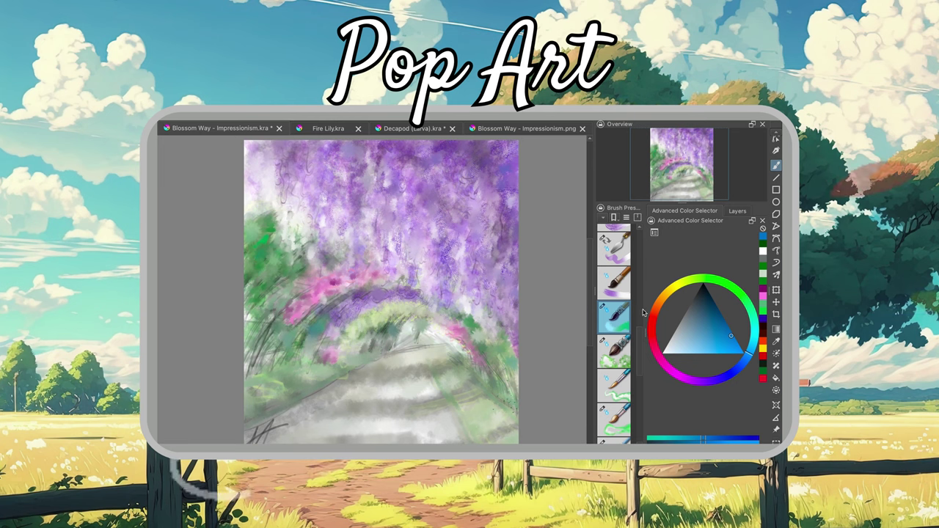
left_click(711, 305)
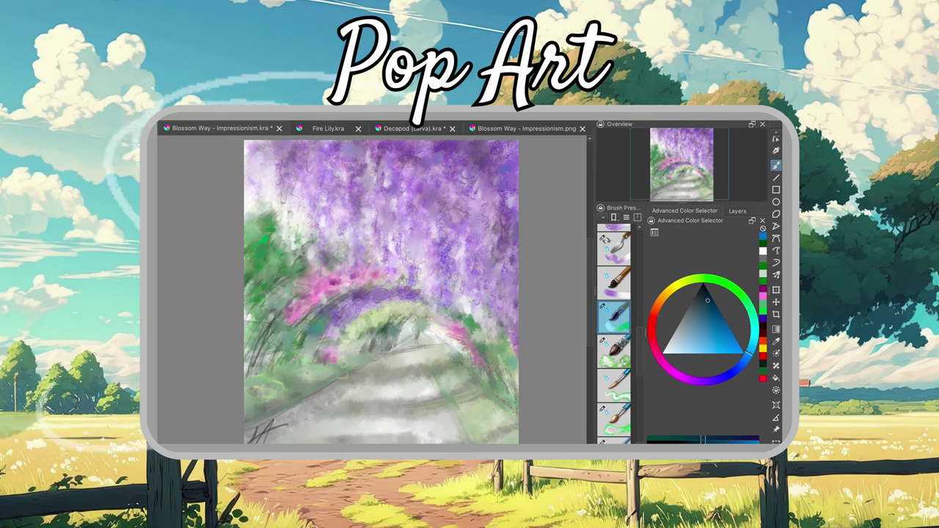